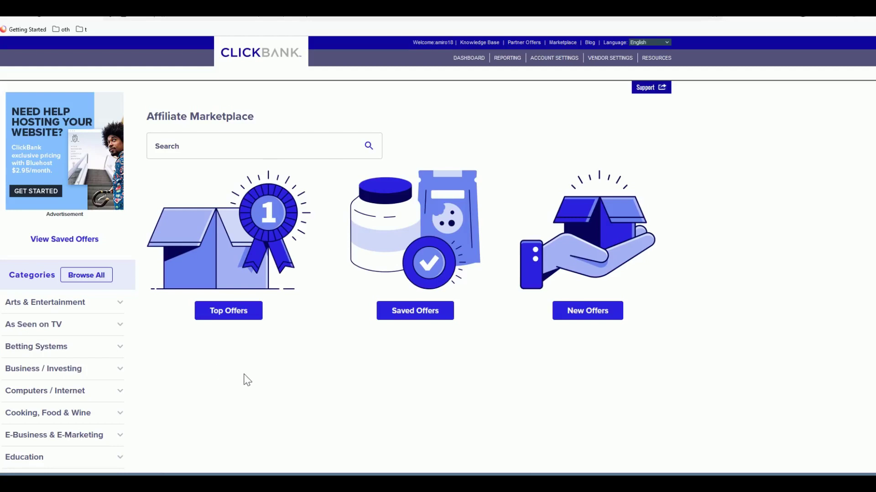
Search the ClickBank marketplace for 'Wild Belly Dog Probiotic' and open its sales page.
click(227, 147)
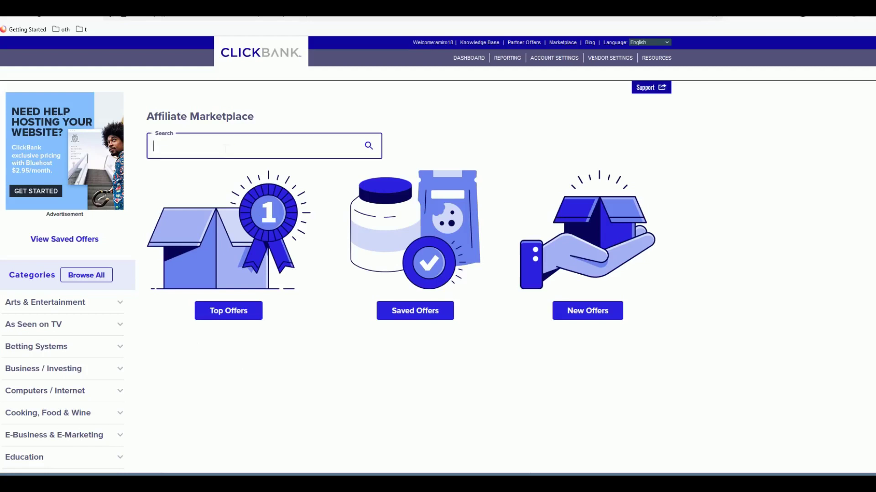
text(Wild Belly Dog Probiotic)
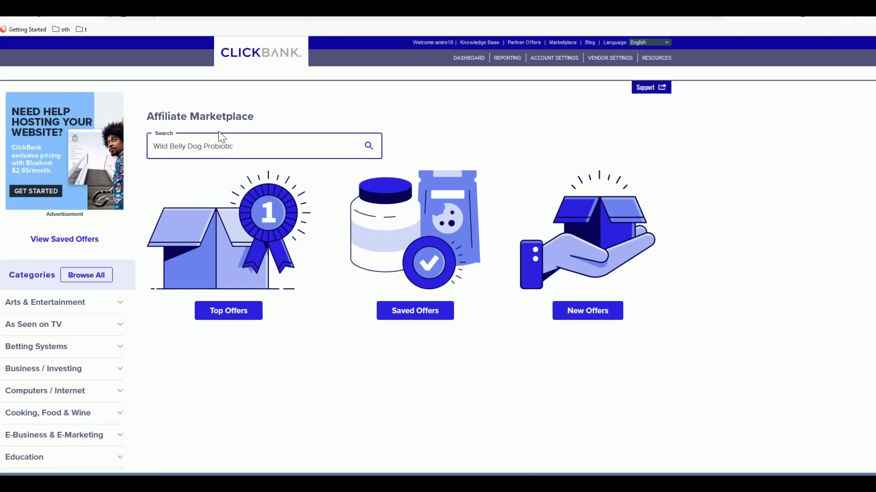
click(368, 146)
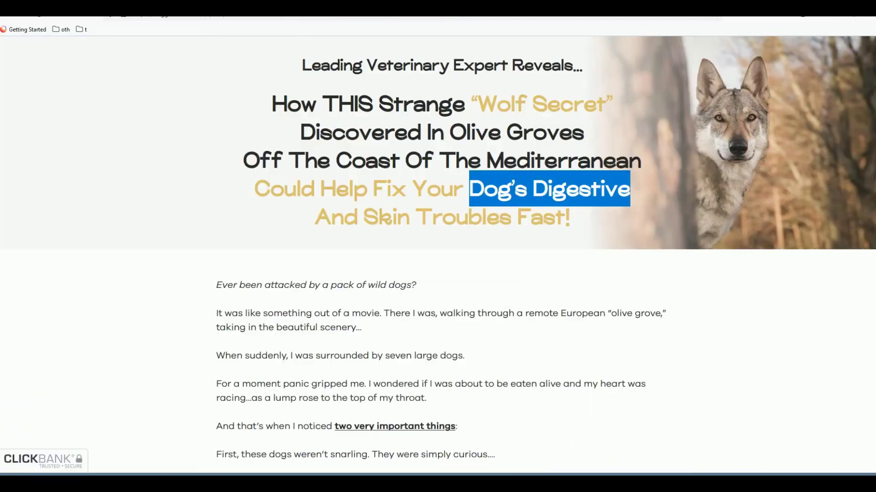
Read the Wild Belly sales letter down to the pricing packs, including the $33 Best Value price.
click(433, 207)
scroll(432, 207, down, 2)
scroll(435, 207, up, 2)
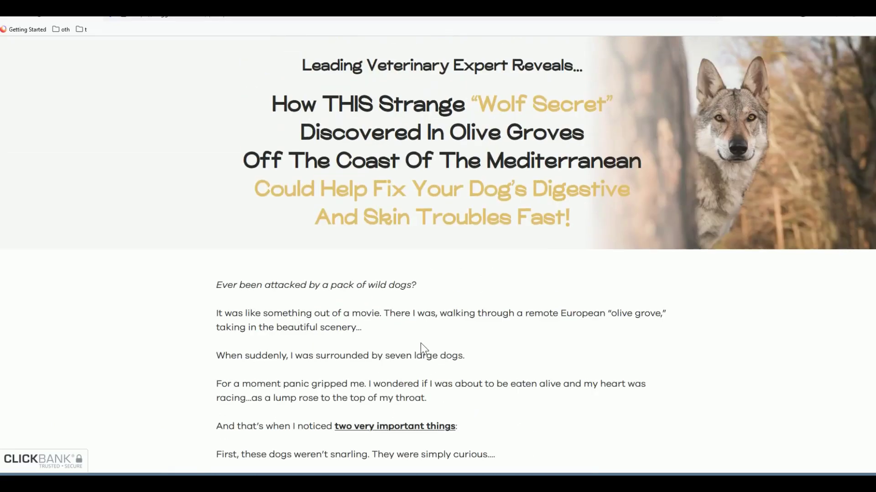
triple_click(421, 321)
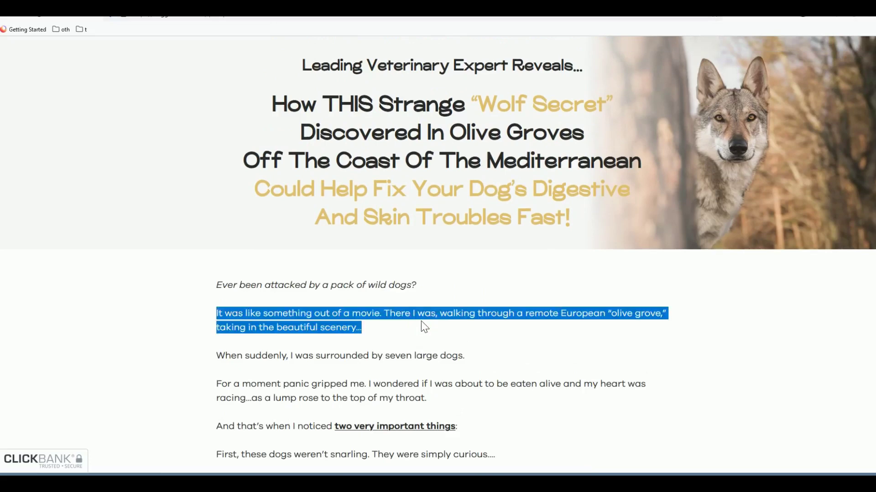
click(421, 321)
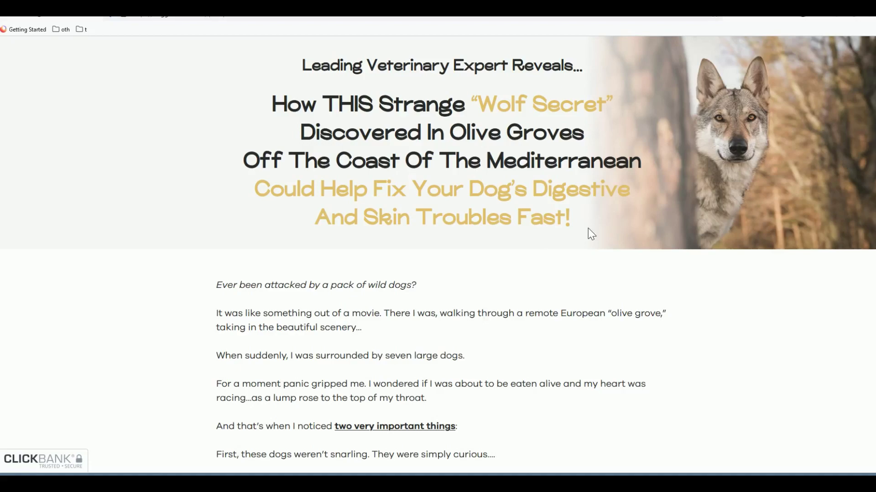
scroll(587, 229, down, 5)
scroll(587, 231, down, 4)
scroll(601, 376, down, 4)
scroll(575, 365, down, 5)
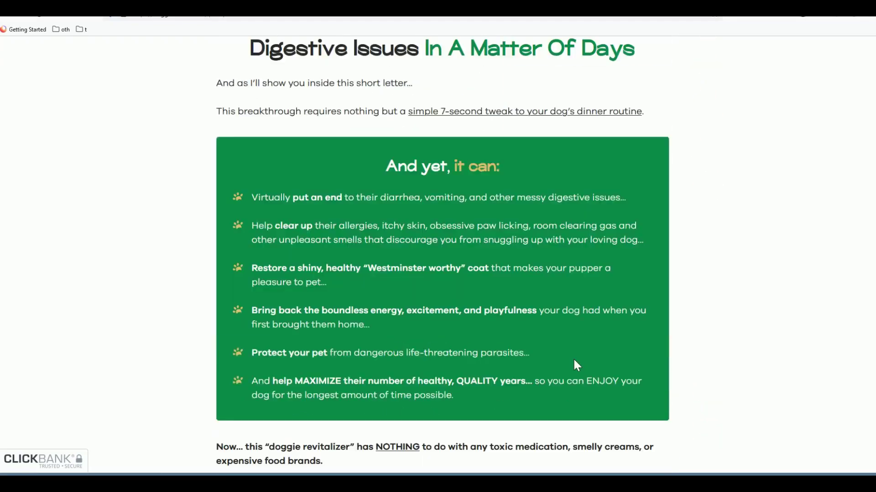
scroll(575, 365, down, 5)
scroll(574, 365, down, 5)
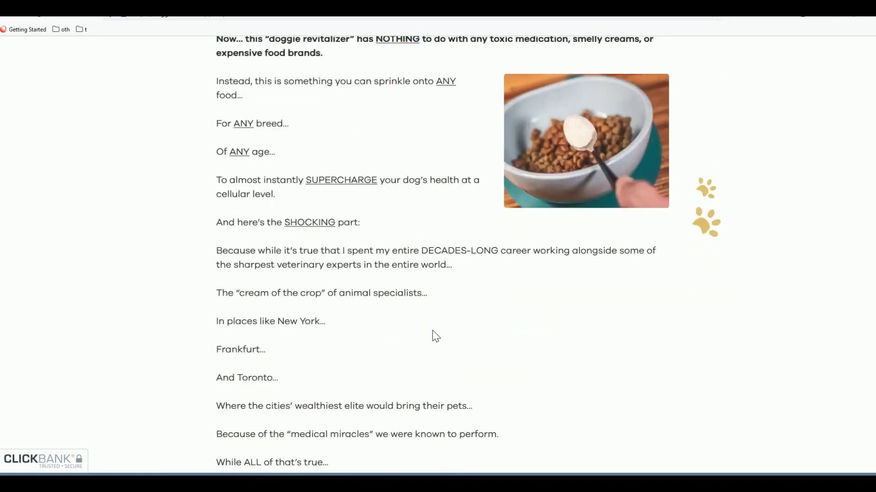
scroll(433, 331, down, 3)
scroll(246, 357, down, 5)
scroll(270, 357, down, 6)
scroll(279, 357, down, 3)
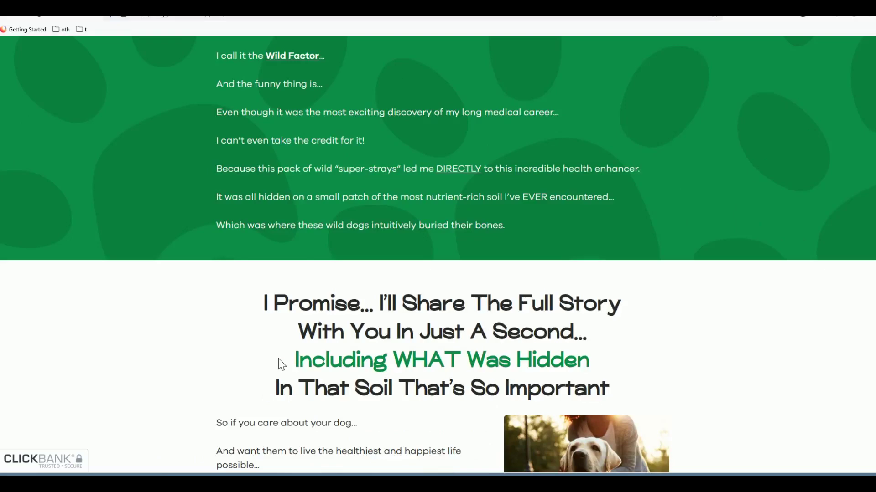
scroll(279, 359, down, 5)
scroll(278, 359, down, 2)
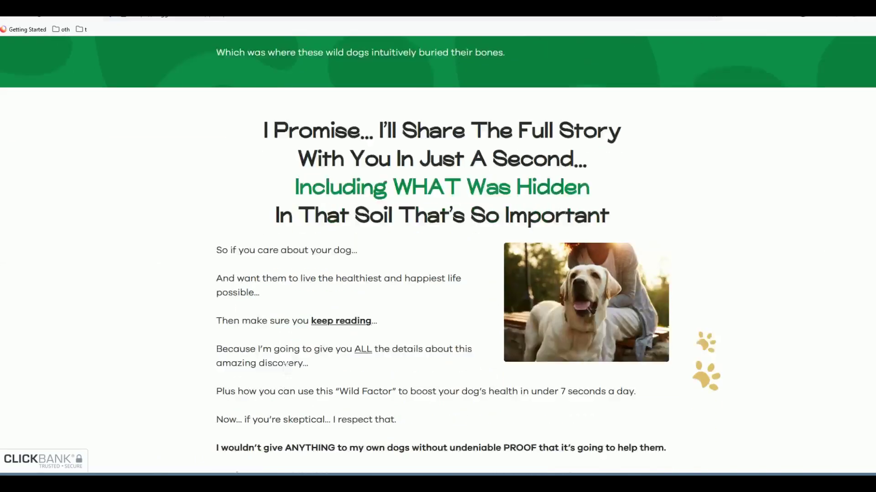
scroll(279, 359, down, 4)
scroll(279, 365, down, 3)
scroll(278, 365, down, 3)
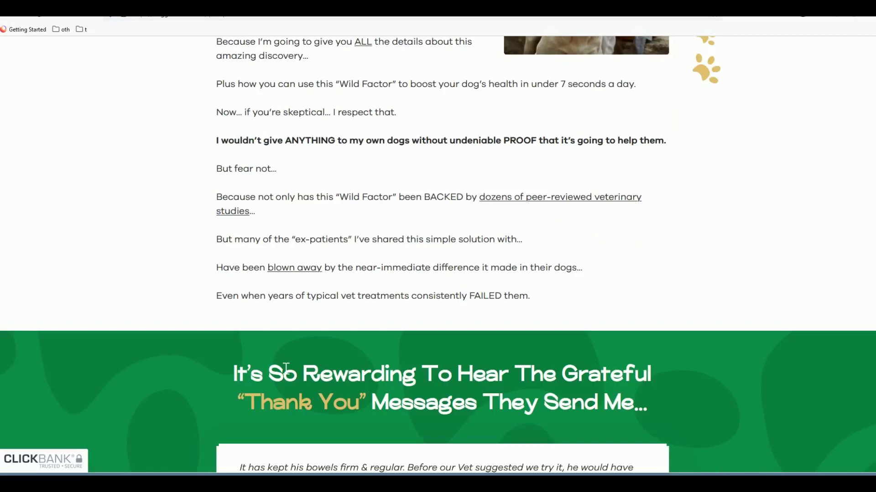
scroll(286, 367, down, 4)
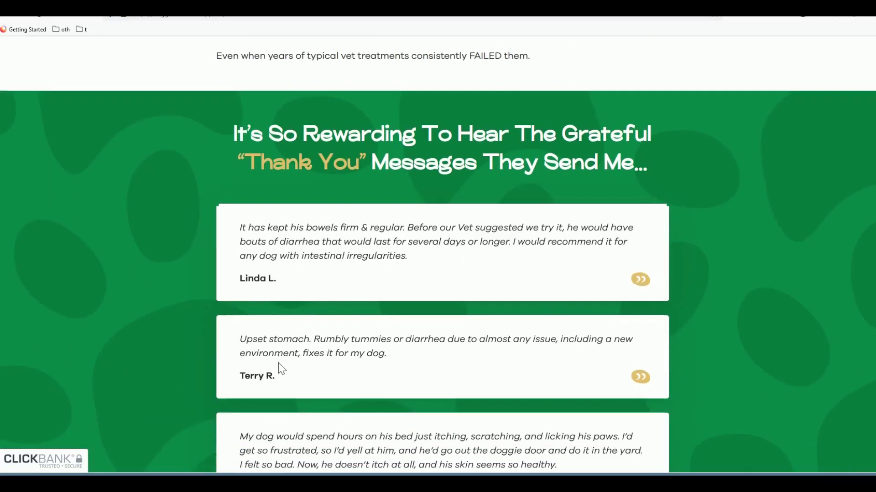
scroll(281, 370, down, 6)
scroll(282, 369, down, 3)
scroll(281, 369, down, 3)
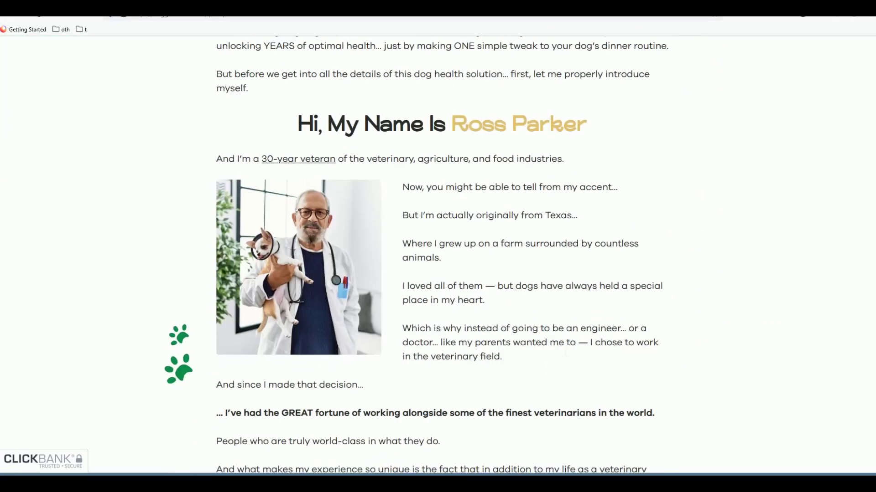
scroll(512, 342, down, 5)
scroll(513, 343, down, 5)
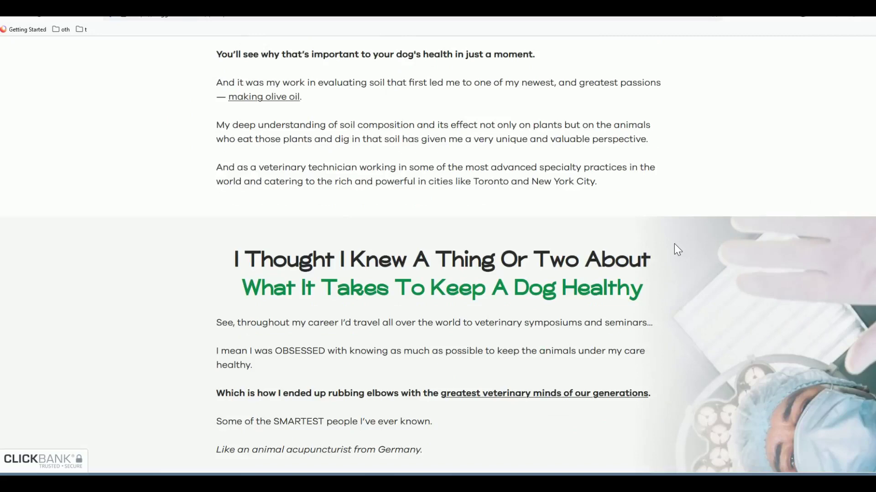
scroll(674, 244, down, 8)
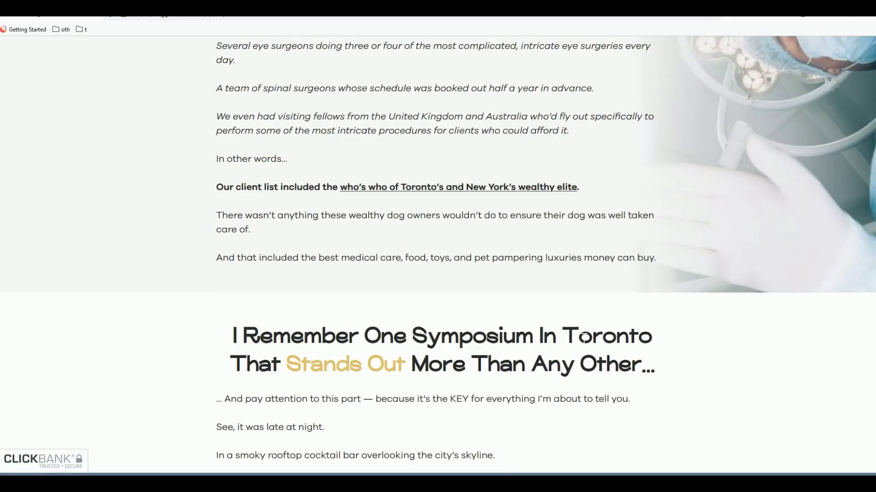
scroll(575, 340, down, 4)
scroll(576, 341, down, 4)
scroll(580, 342, down, 5)
scroll(580, 342, down, 8)
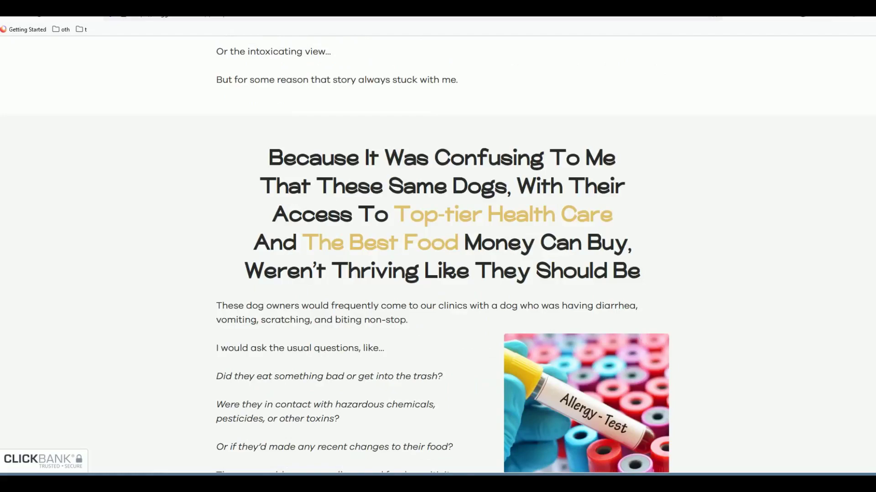
scroll(580, 341, down, 10)
scroll(580, 341, down, 5)
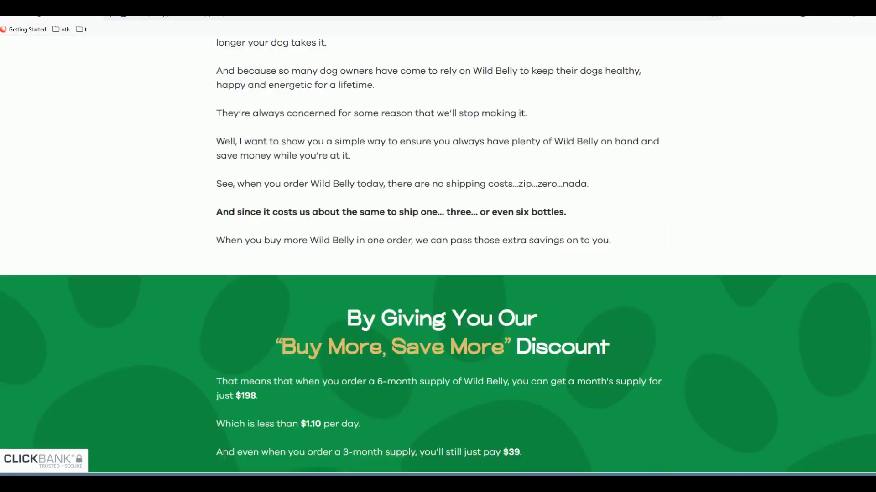
scroll(743, 365, up, 4)
scroll(743, 366, up, 3)
scroll(311, 215, up, 2)
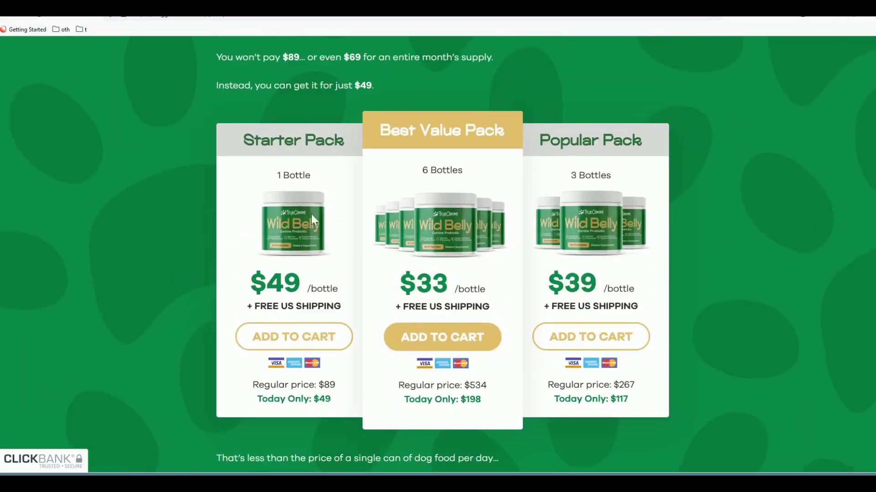
double_click(424, 282)
click(464, 306)
Highlight the Wild Belly result's $108.50 average payout per conversion.
key(ctrl+Tab)
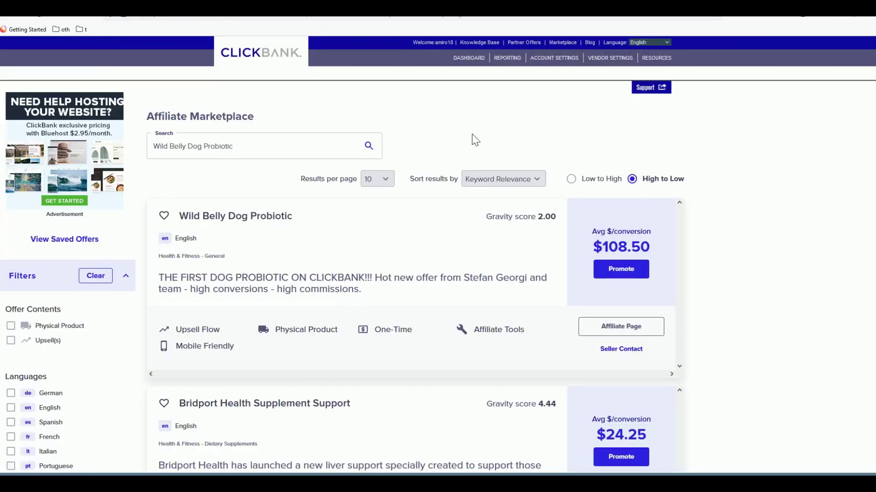
drag(592, 246, 647, 250)
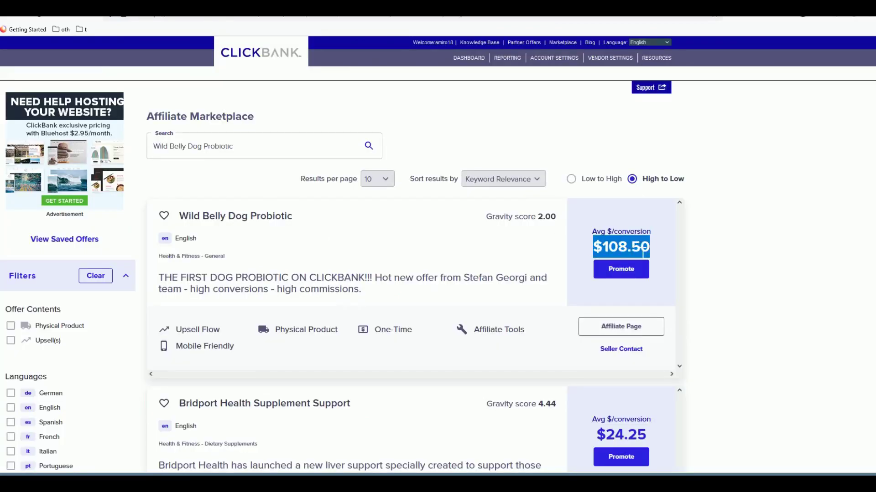
double_click(624, 247)
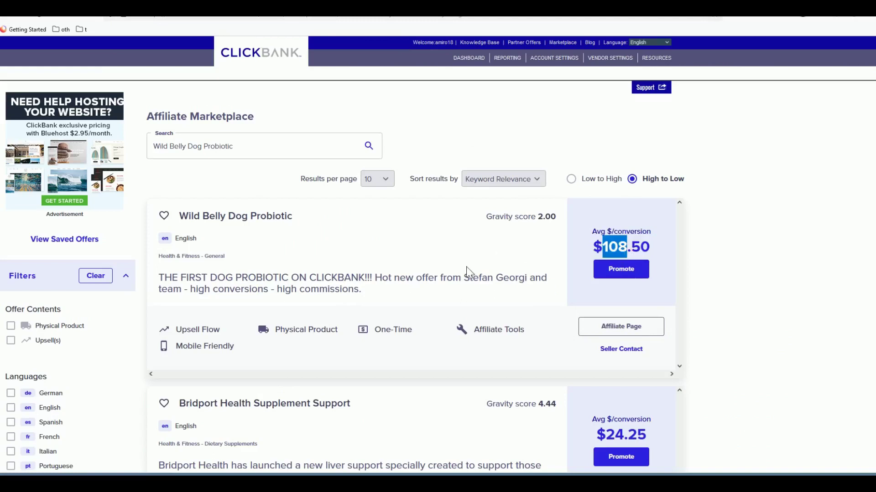
Review the Wild Belly affiliate terms' rule banning PPC brand bidding.
key(ctrl+Tab)
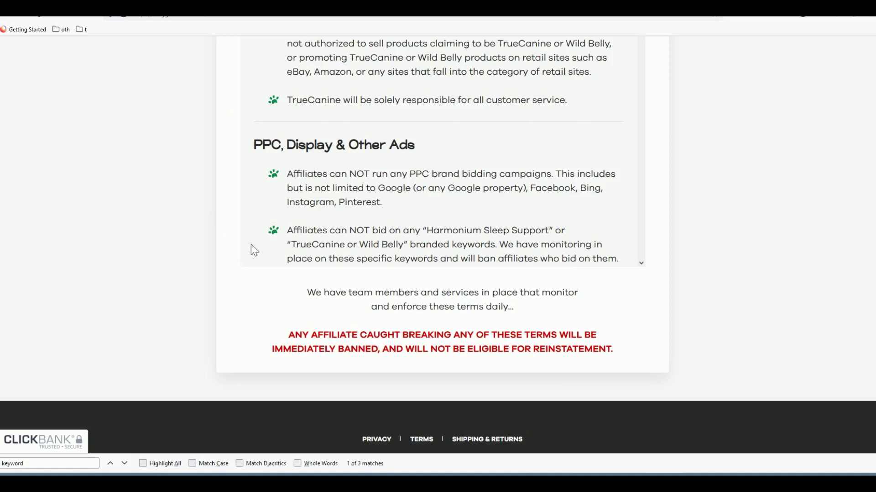
scroll(379, 232, up, 1)
triple_click(438, 236)
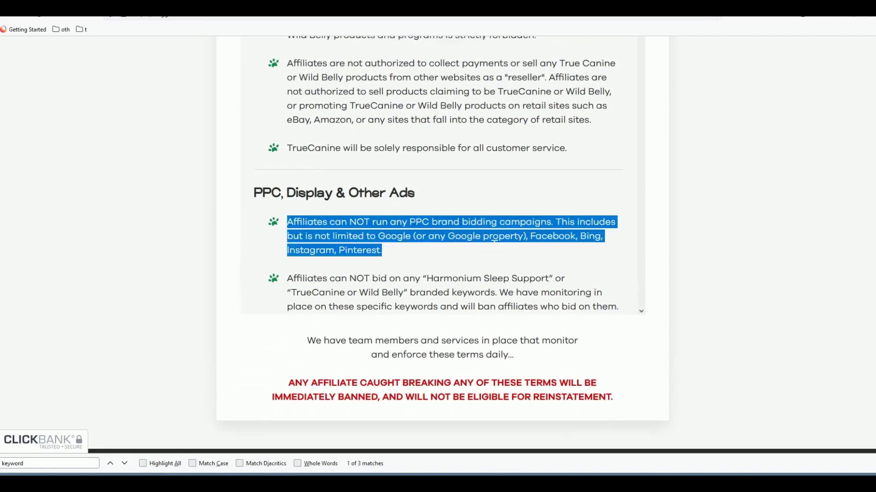
drag(364, 222, 410, 222)
click(409, 222)
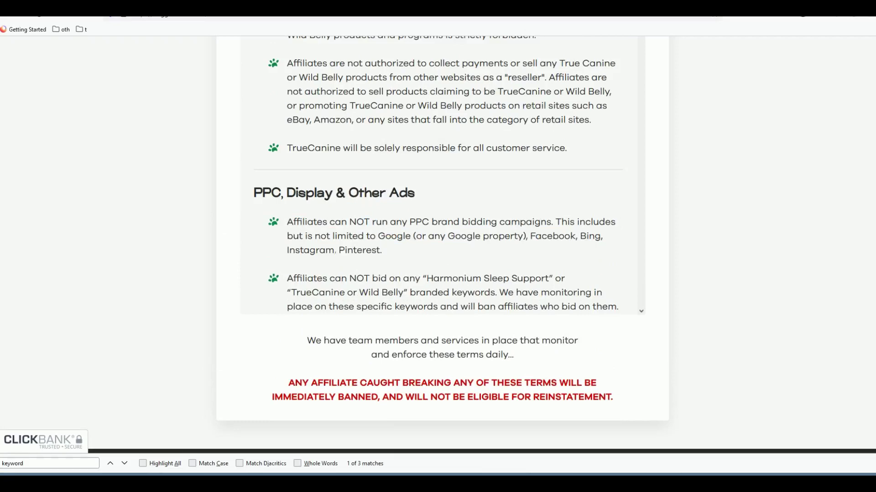
scroll(304, 265, up, 5)
scroll(303, 266, up, 5)
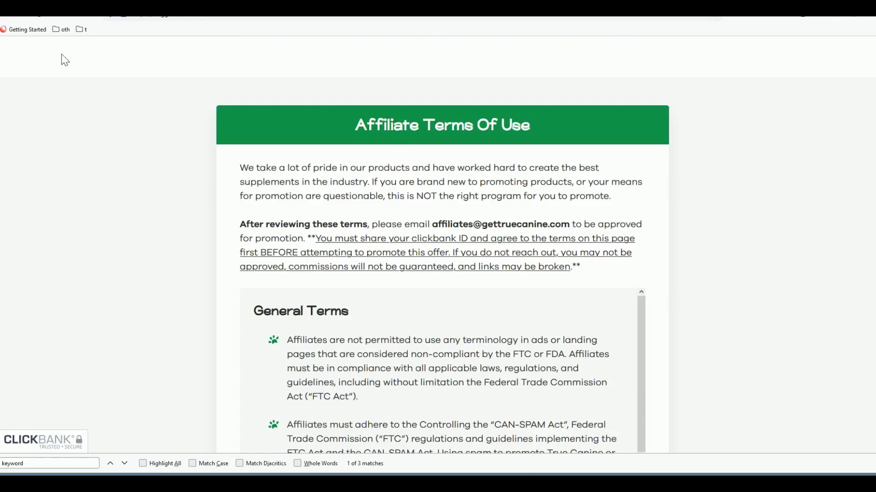
scroll(194, 157, up, 5)
scroll(106, 93, up, 5)
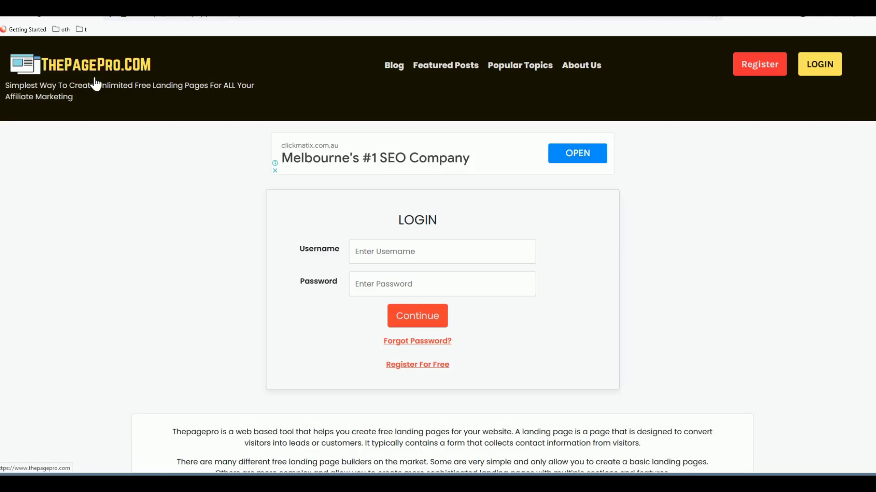
Log into ThePagePro with username and password, then add a new landing page.
click(375, 259)
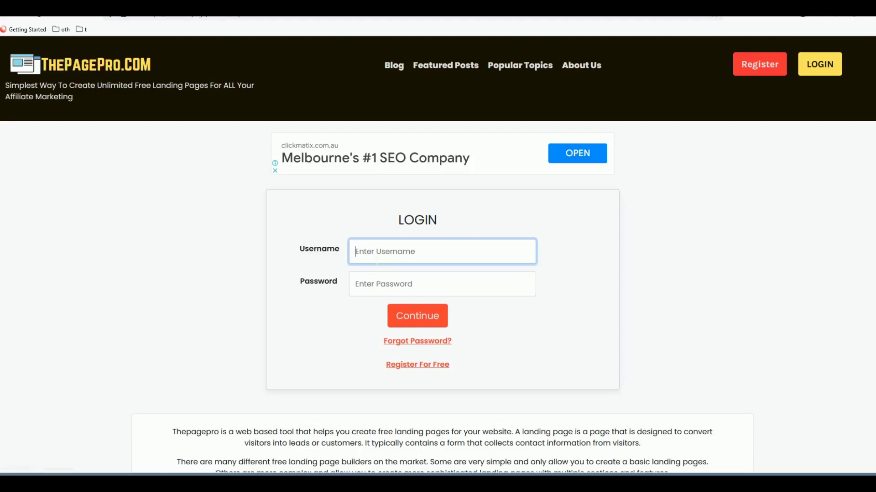
key(Tab)
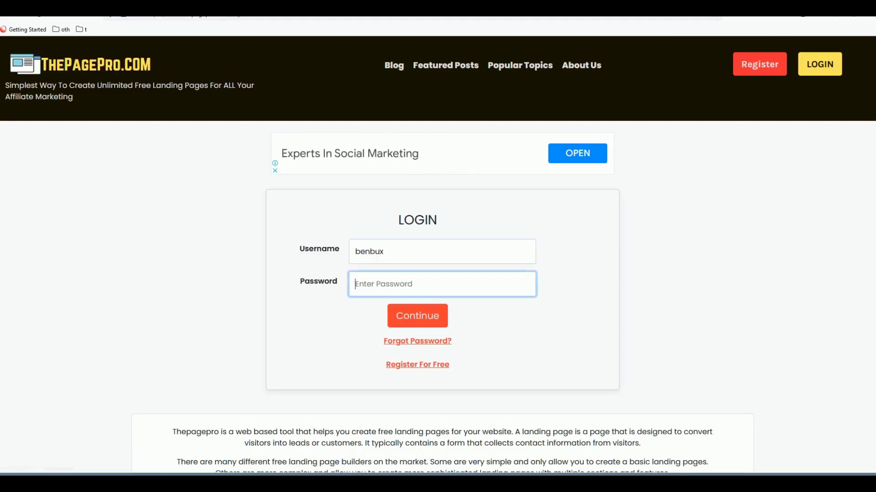
key(Return)
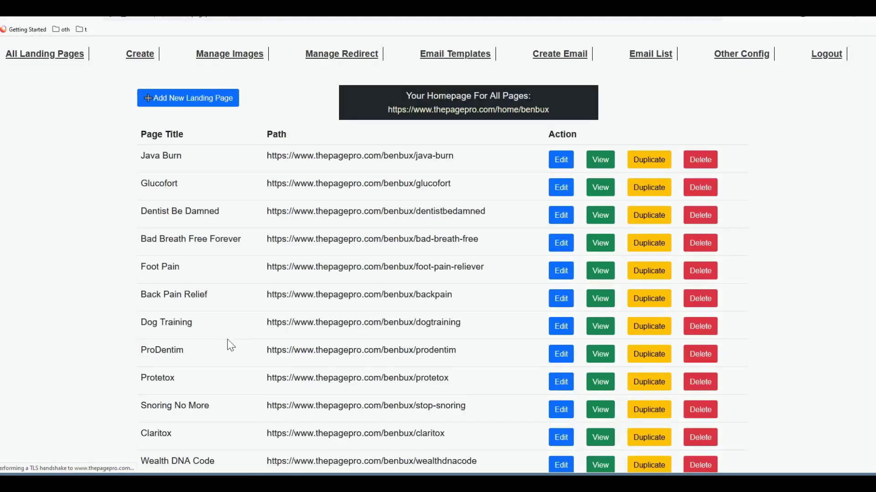
click(202, 101)
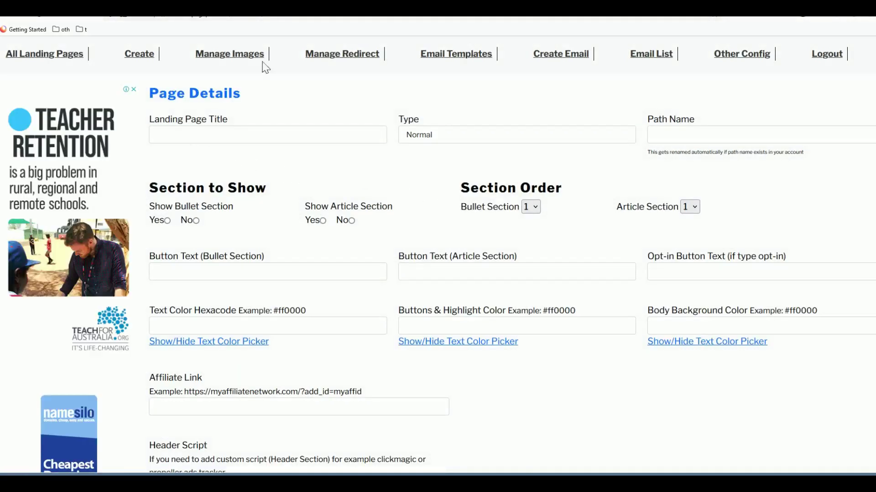
Copy the 'Wild Belly Dog Probiotic' product title into the Landing Page Title field.
key(ctrl+Tab)
key(ctrl+Tab)
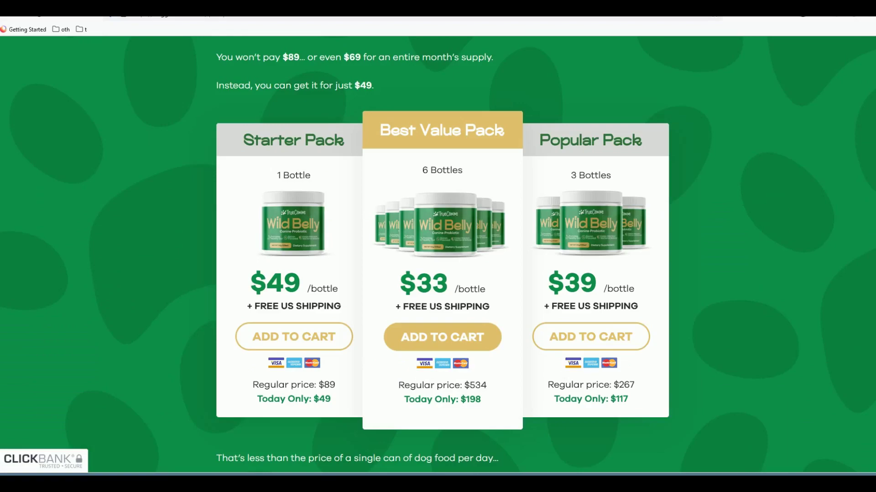
scroll(438, 246, up, 10)
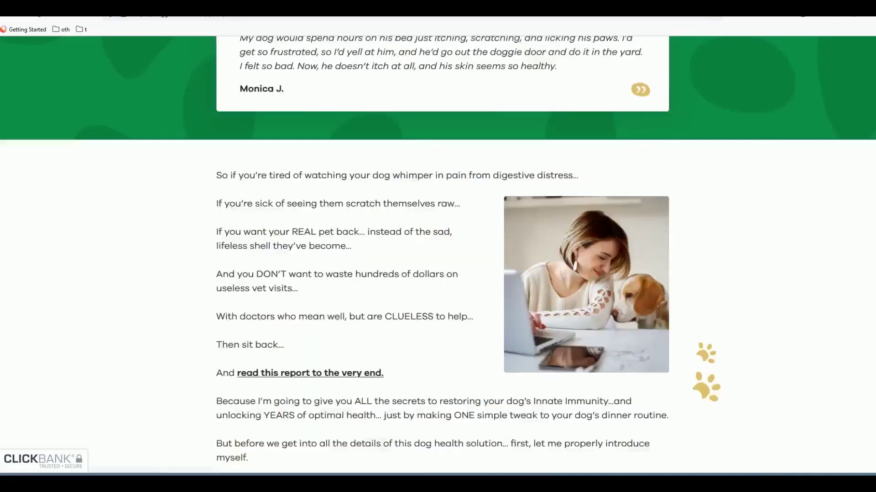
scroll(438, 247, up, 10)
scroll(438, 247, up, 3)
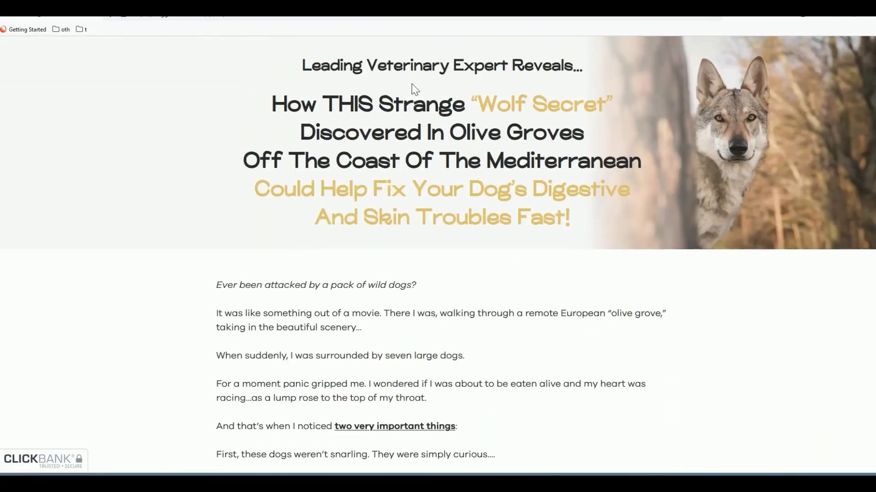
key(ctrl+Tab)
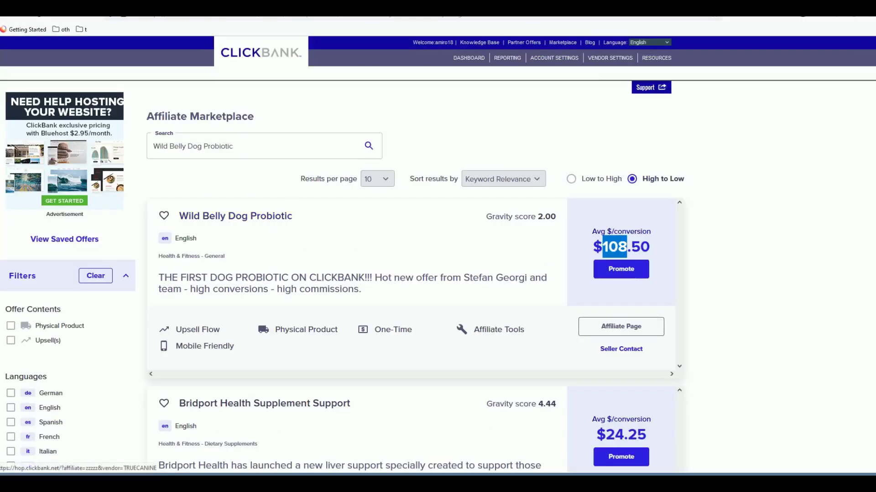
drag(294, 217, 186, 225)
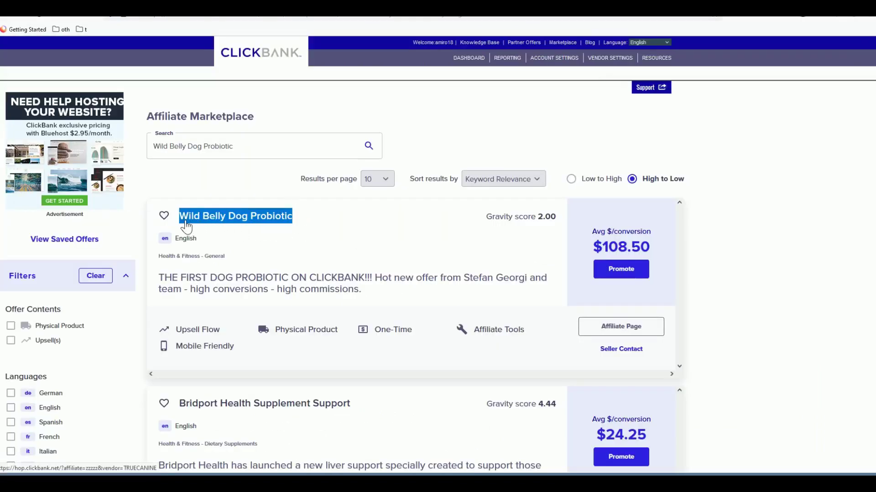
key(ctrl+c)
key(ctrl+Tab)
click(266, 134)
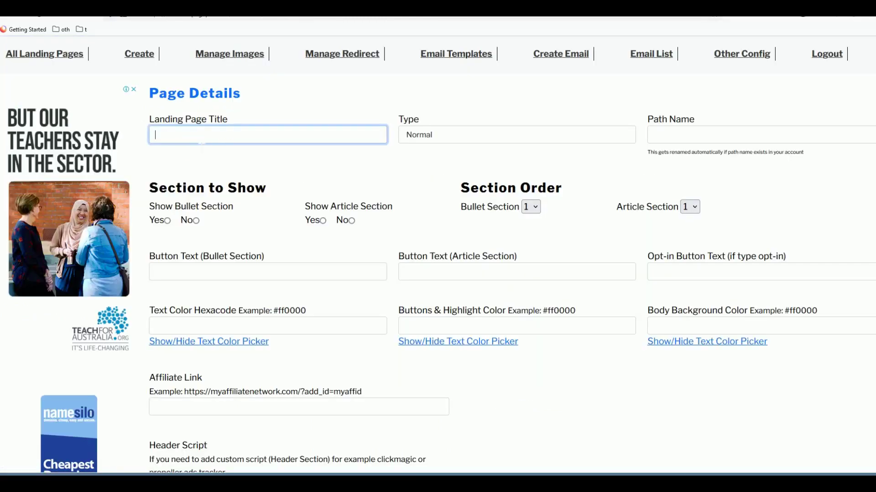
key(ctrl+v)
Fill in the Path Name and turn on the bullet and article sections.
click(753, 134)
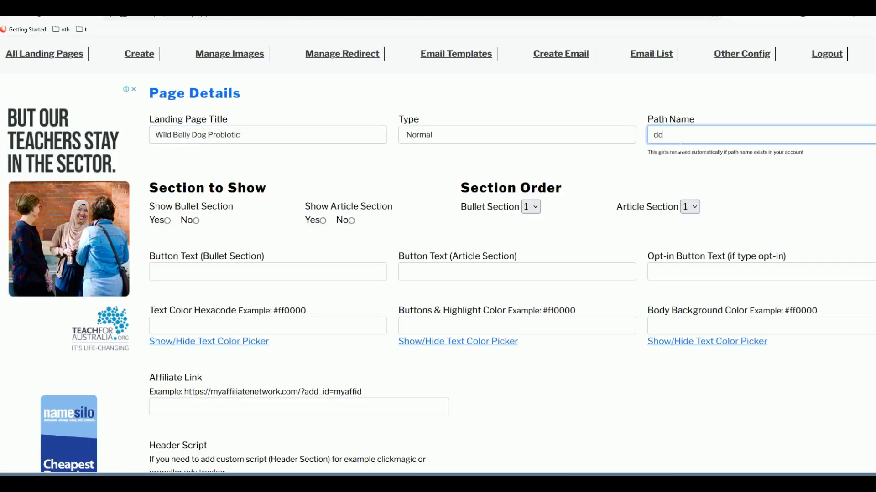
text(dogpriobi)
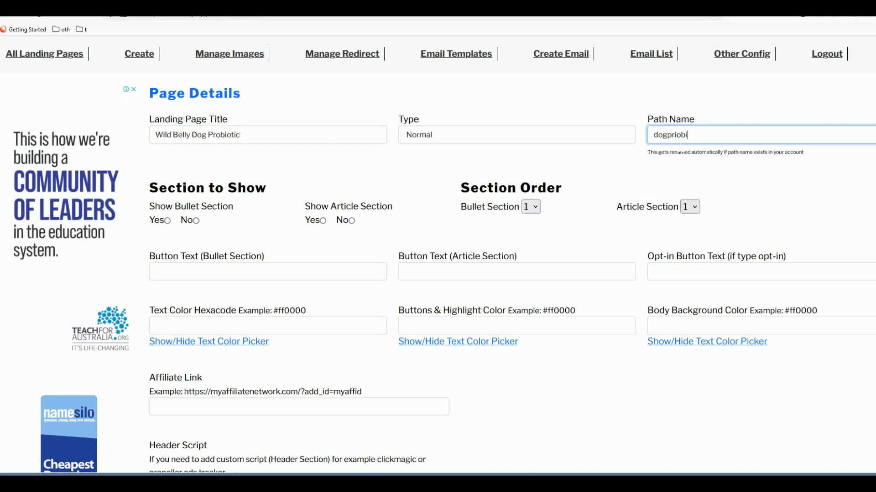
text(otic)
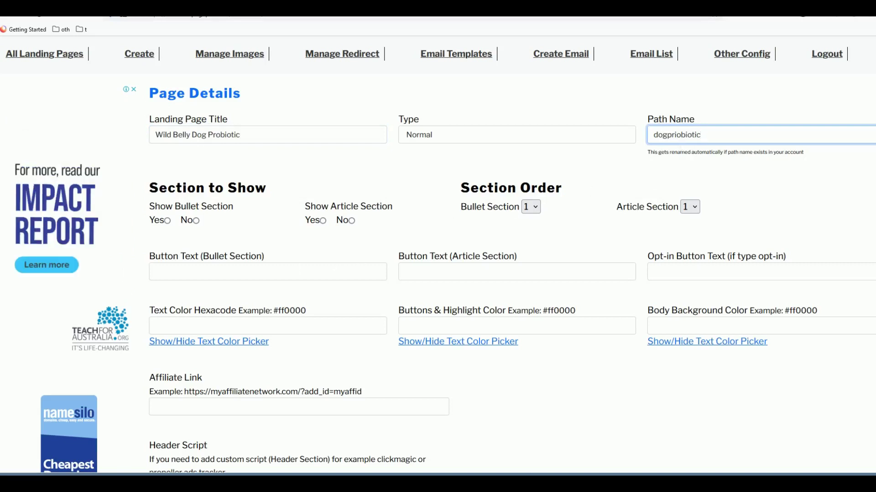
click(267, 271)
text(Con)
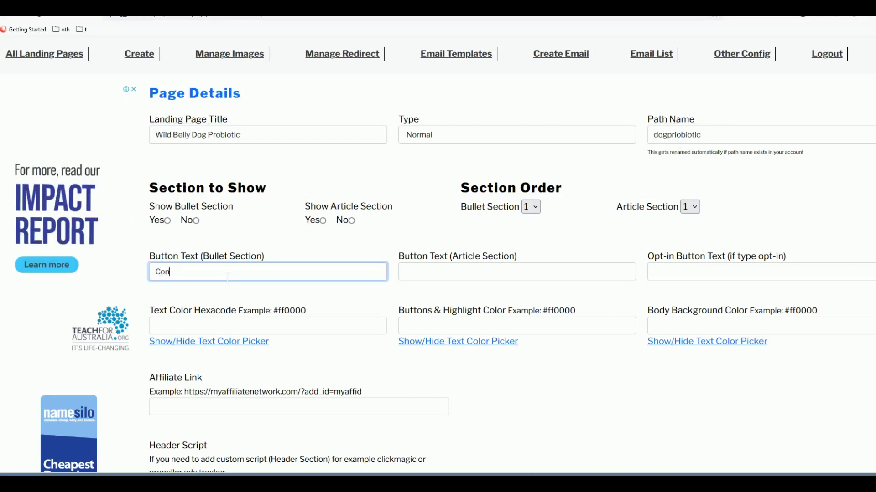
text(tinue )
text(to Offer)
click(166, 219)
click(322, 221)
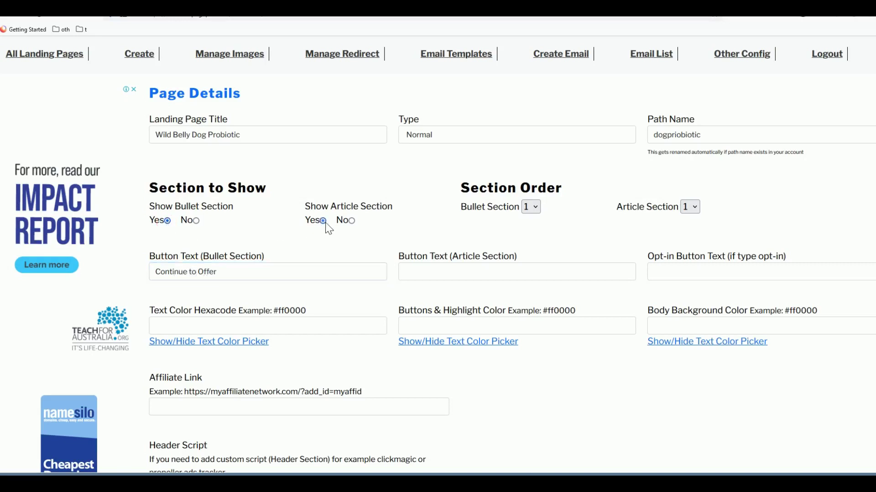
Give the bullet and article sections matching button texts.
key(ctrl+a)
key(ctrl+c)
key(Tab)
key(ctrl+v)
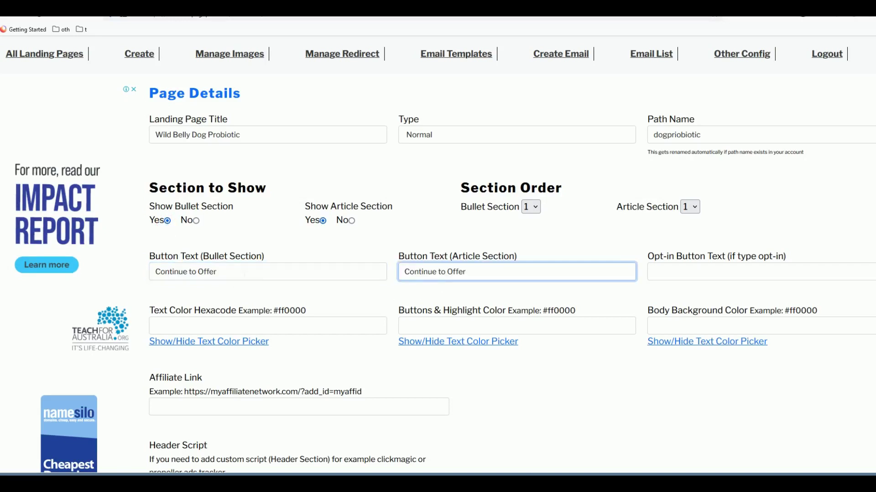
key(shift+Tab)
double_click(207, 272)
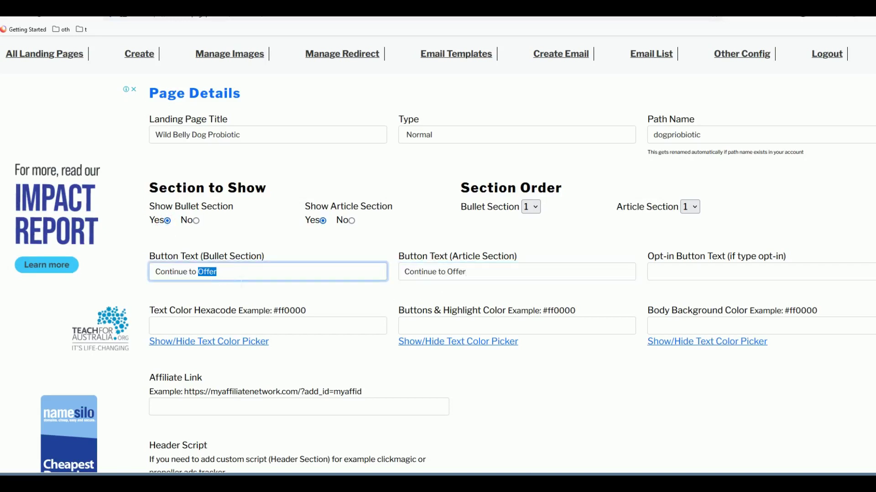
text(D)
text(isc)
text(ount)
text( Page)
key(ctrl+a)
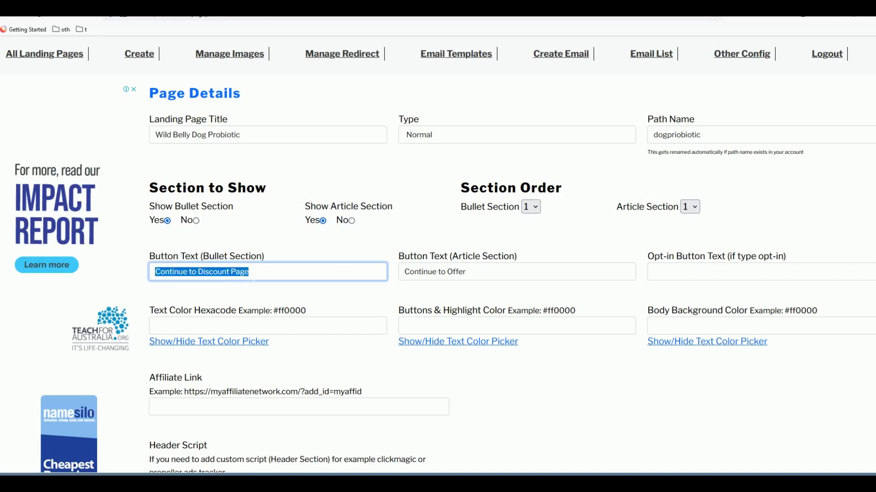
click(431, 272)
triple_click(431, 271)
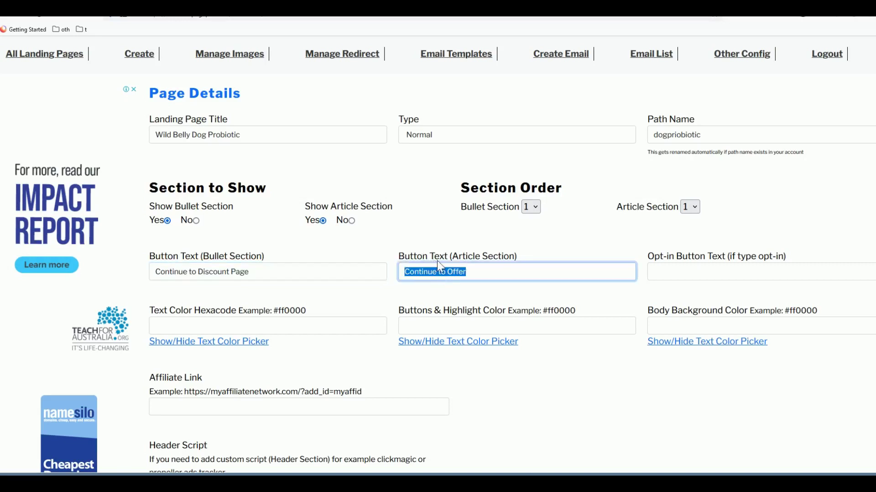
key(ctrl+v)
key(ctrl+a)
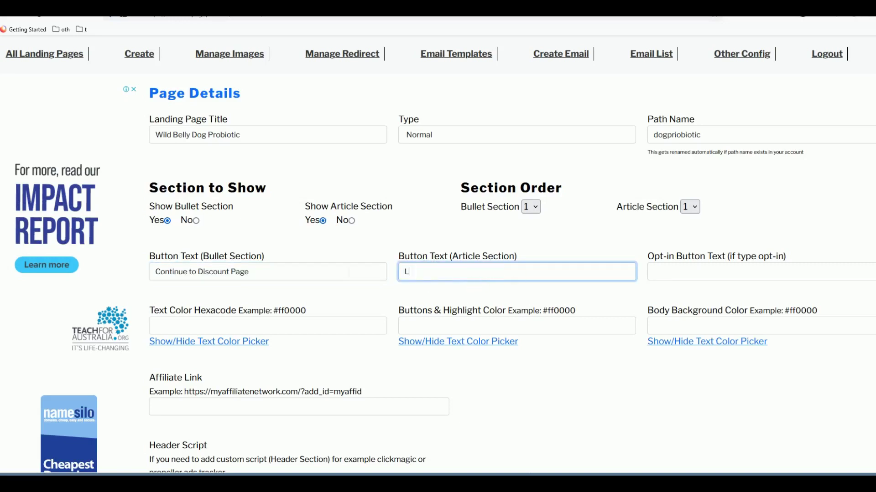
text(Learn More Here)
Choose a green colour for buttons and highlights.
click(480, 342)
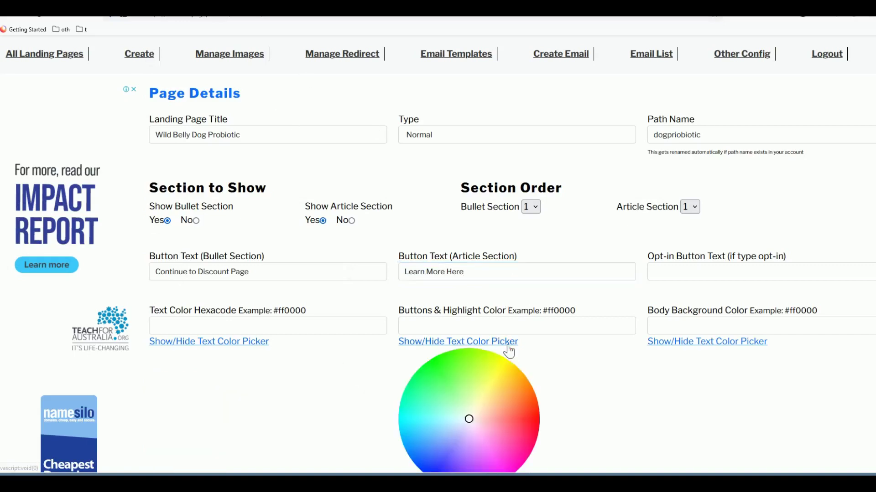
click(452, 368)
click(479, 374)
scroll(479, 375, down, 1)
drag(532, 405, 518, 405)
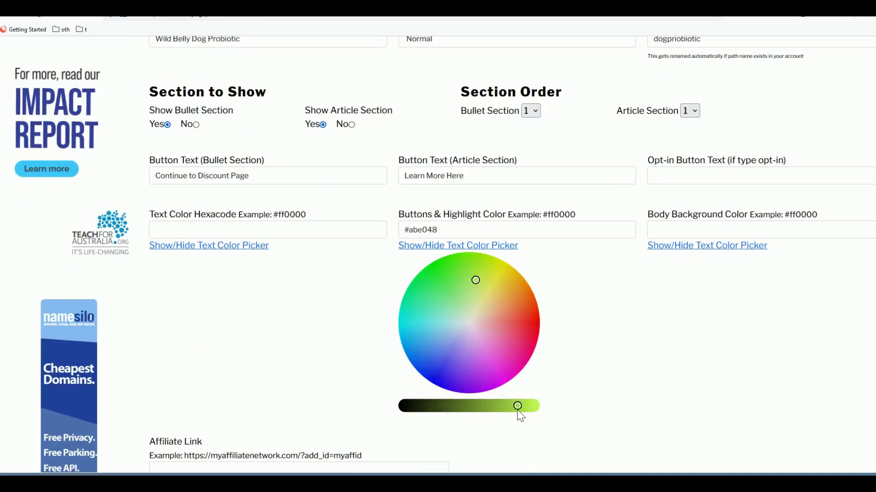
click(453, 272)
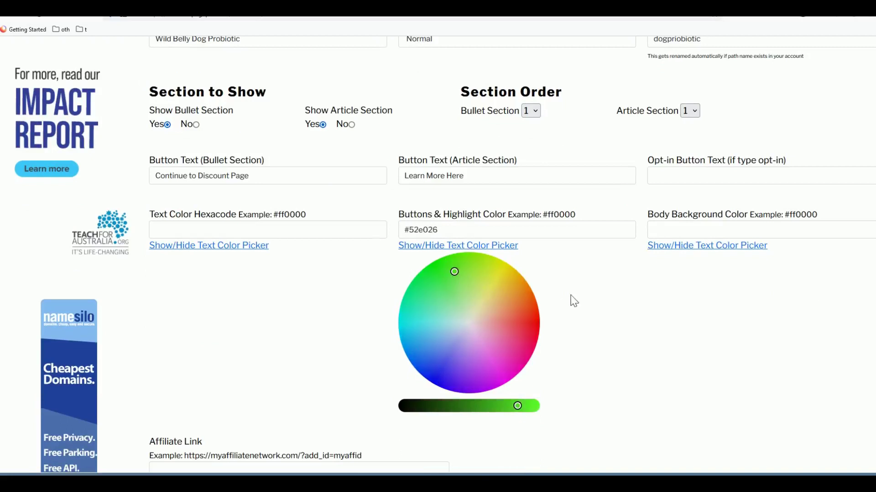
click(458, 246)
scroll(273, 274, down, 2)
Create and copy a ClickBank HopLink for the Wild Belly offer.
click(299, 262)
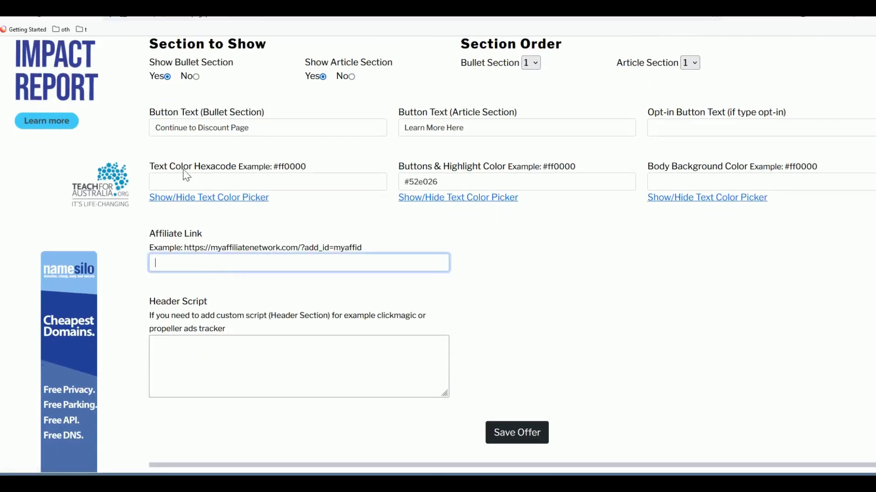
key(ctrl+Tab)
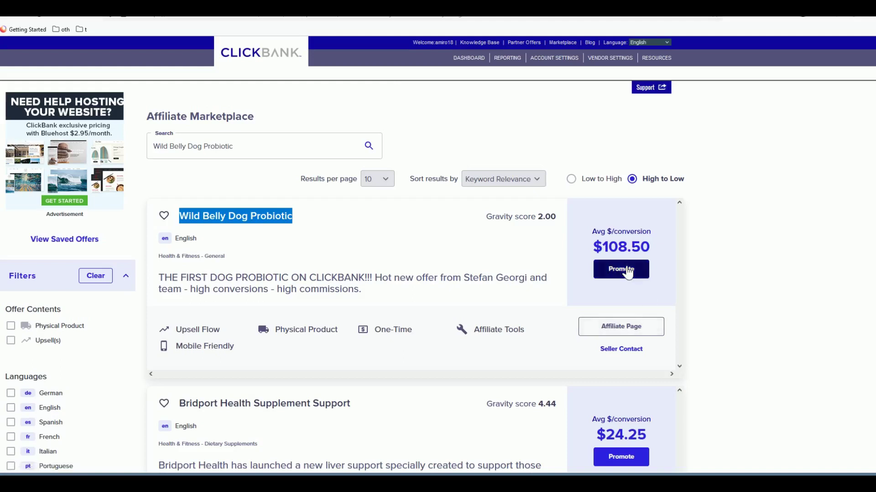
click(621, 269)
click(447, 293)
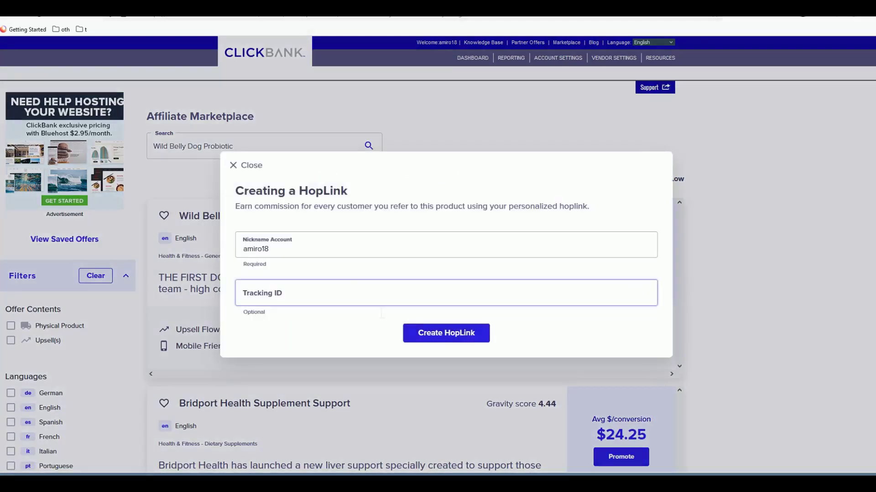
click(447, 332)
click(630, 355)
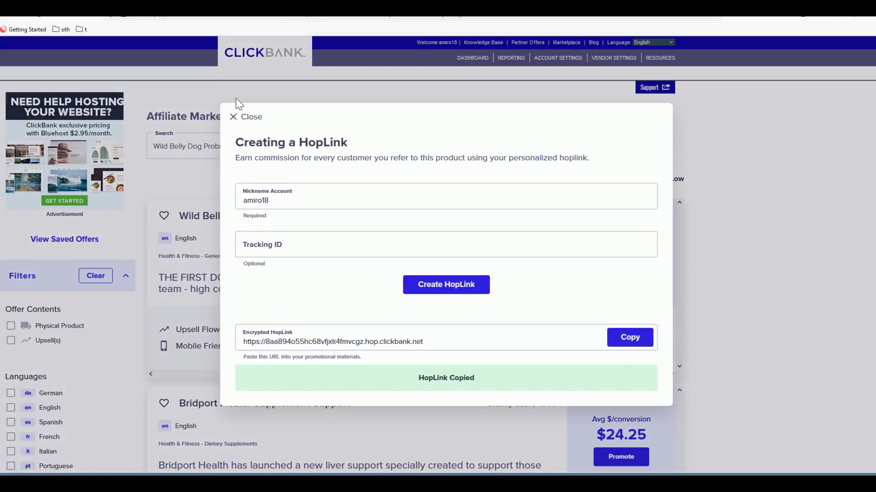
Paste the Wild Belly HopLink into the Affiliate Link field.
key(ctrl+Tab)
click(299, 263)
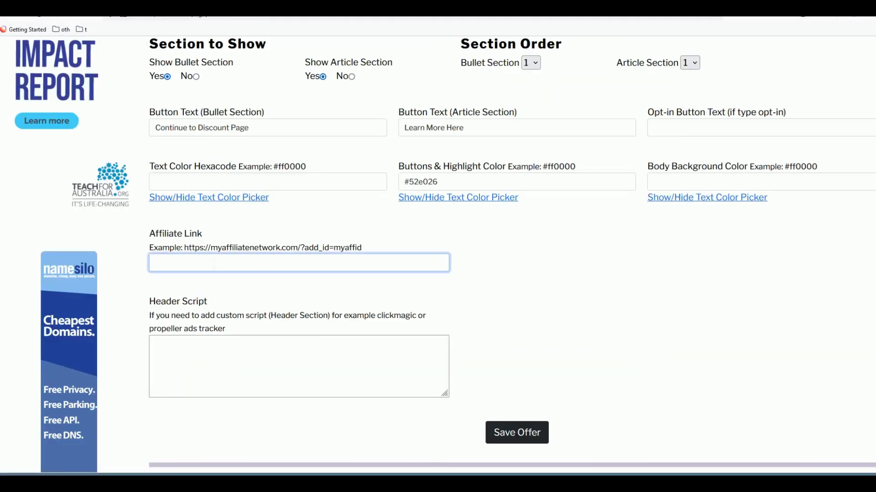
key(ctrl+v)
scroll(320, 267, down, 5)
scroll(320, 267, down, 1)
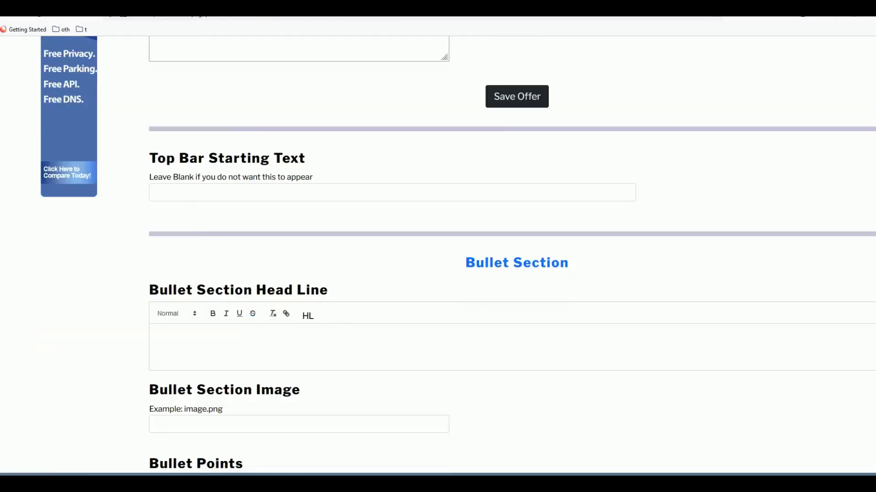
Set Top Bar Starting Text to 'Leading Veterinary Expert Reveals...' from the sales page.
click(291, 193)
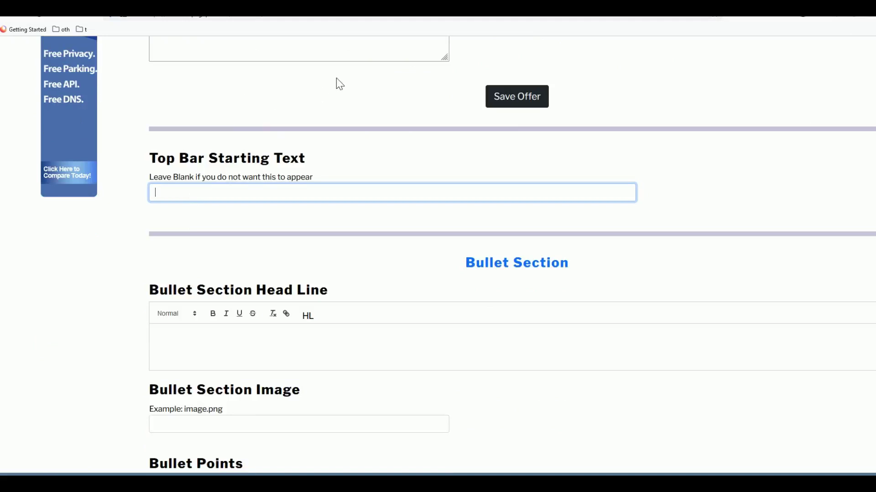
click(304, 14)
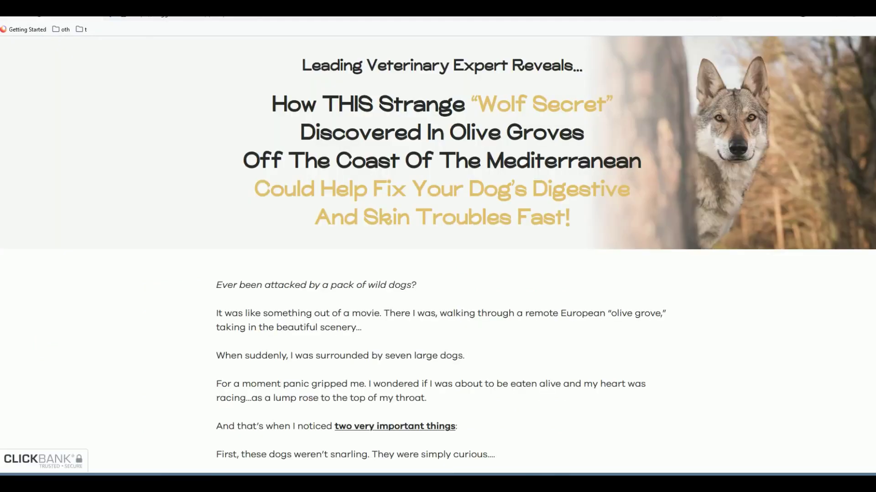
triple_click(436, 67)
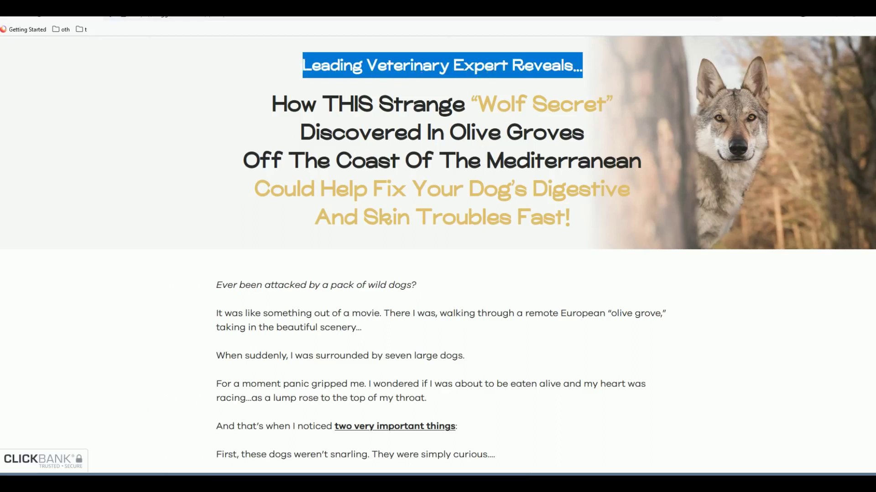
key(ctrl+Tab)
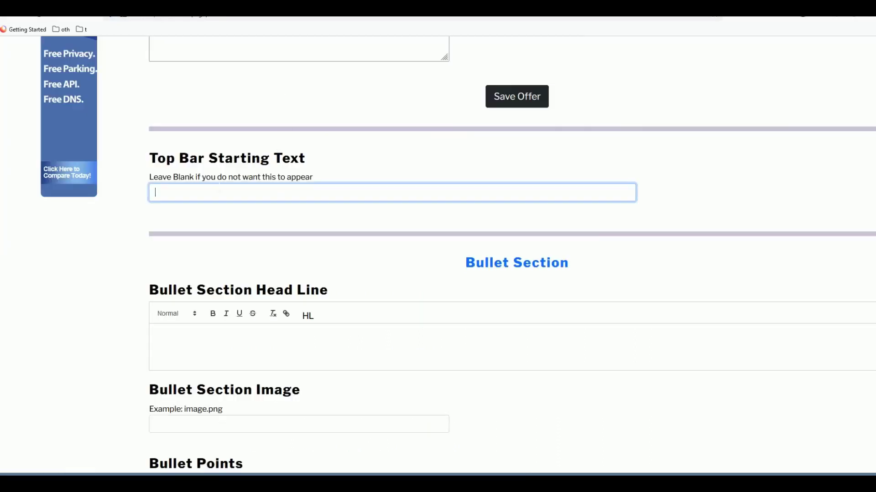
key(ctrl+v)
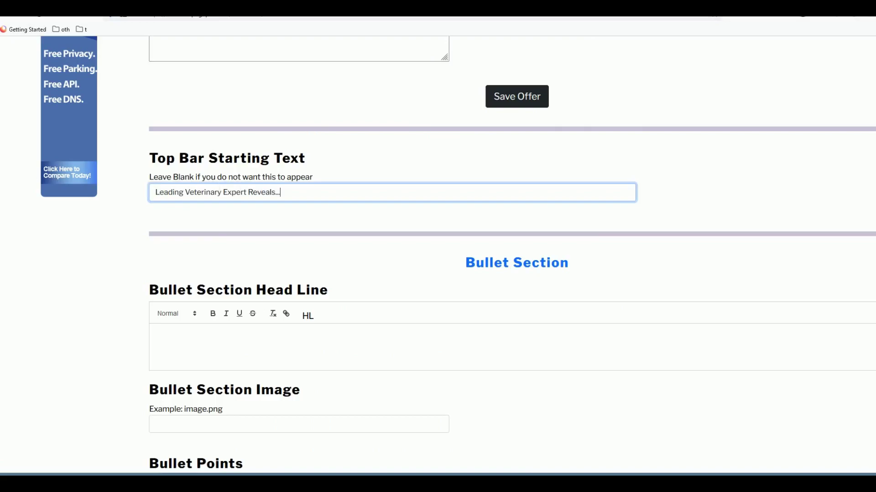
Copy the sales page's main Wolf Secret headline.
key(ctrl+Tab)
key(ctrl+Tab)
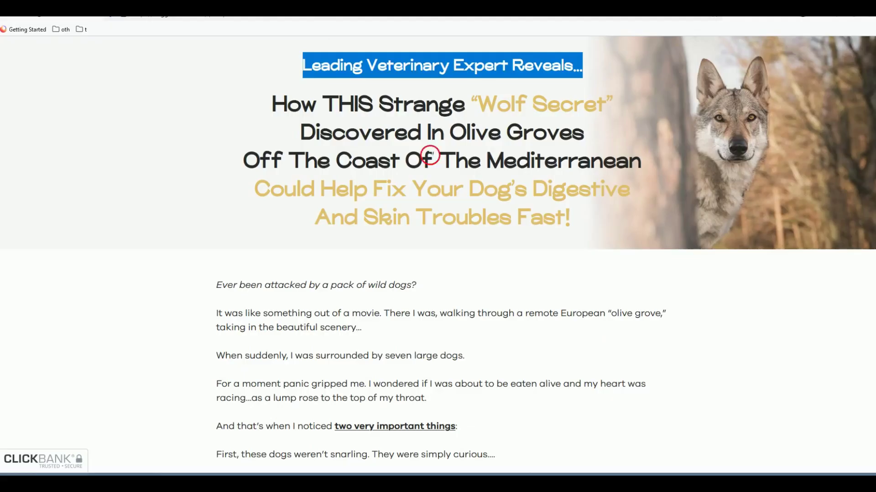
mouse_move(273, 104)
mouse_down()
mouse_move(526, 190)
mouse_move(569, 219)
mouse_up()
right_click(496, 170)
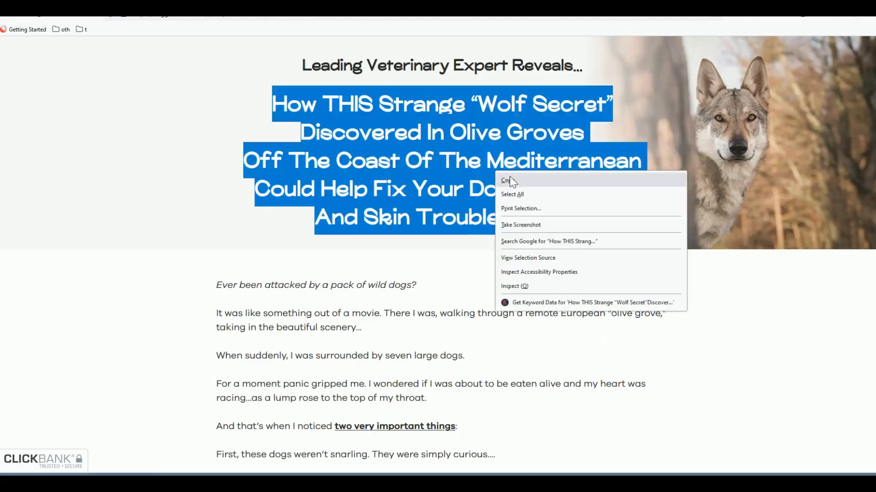
click(509, 180)
key(ctrl+Tab)
Paste the Wolf Secret headline into Bullet Section Head Line as plain Heading 1 text.
click(273, 342)
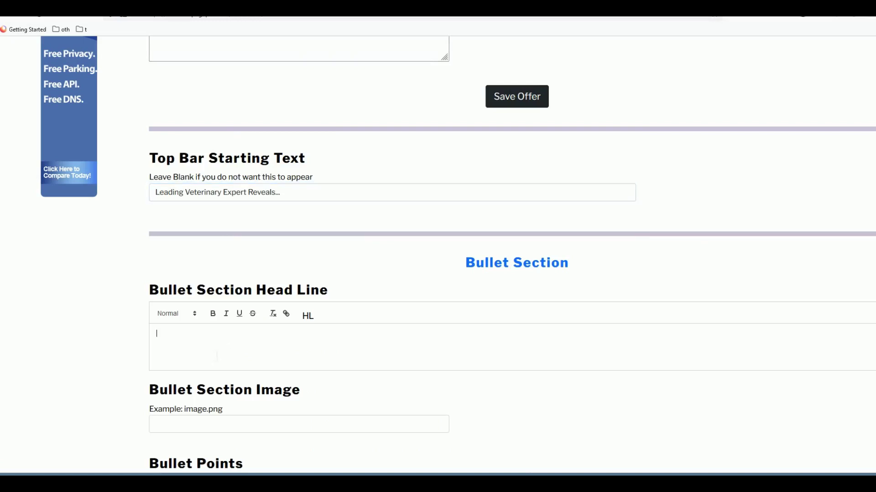
key(ctrl+v)
scroll(217, 259, down, 3)
triple_click(216, 259)
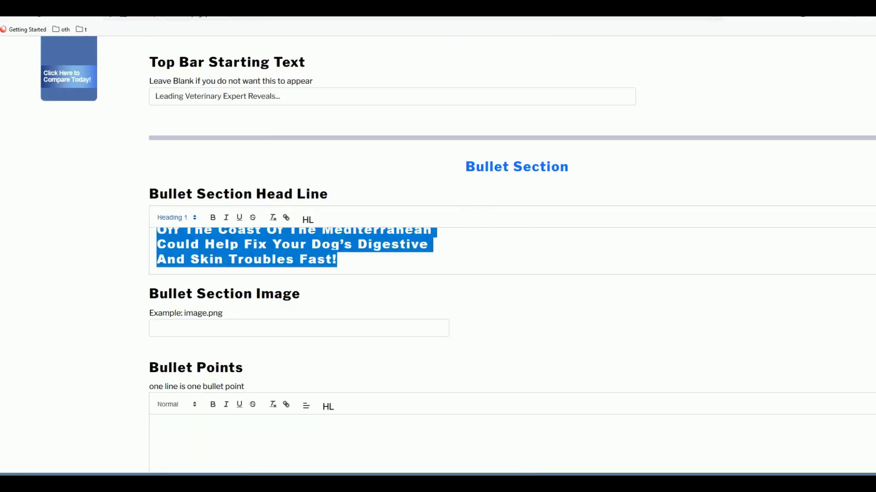
click(274, 218)
click(242, 251)
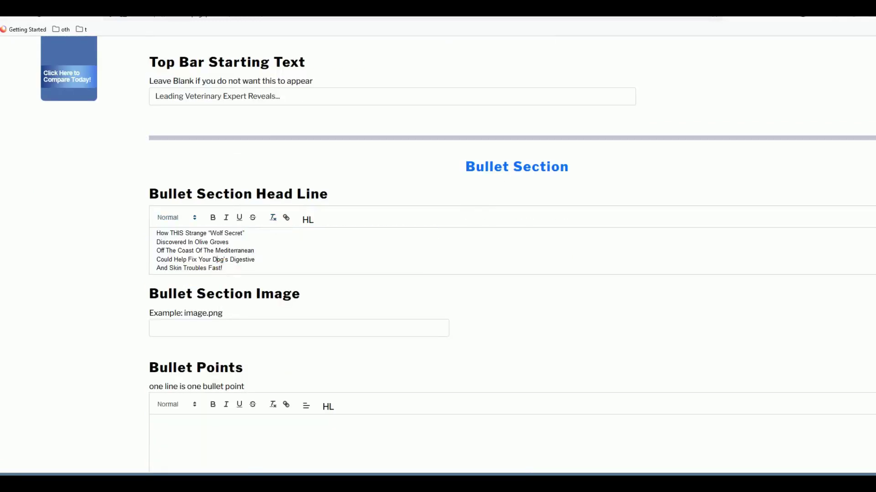
triple_click(216, 259)
click(176, 218)
click(186, 238)
click(223, 252)
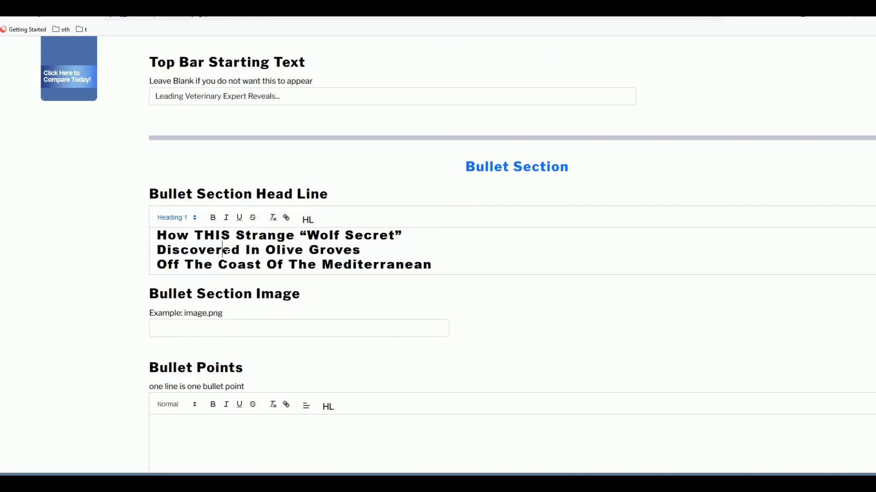
scroll(283, 256, down, 2)
scroll(282, 255, up, 3)
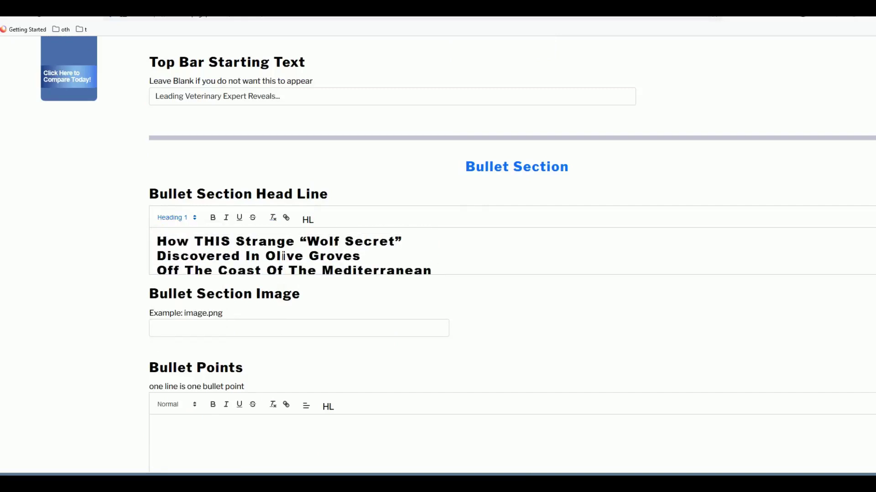
Underline the words 'Olive Groves' in the bullet headline.
drag(307, 241, 395, 241)
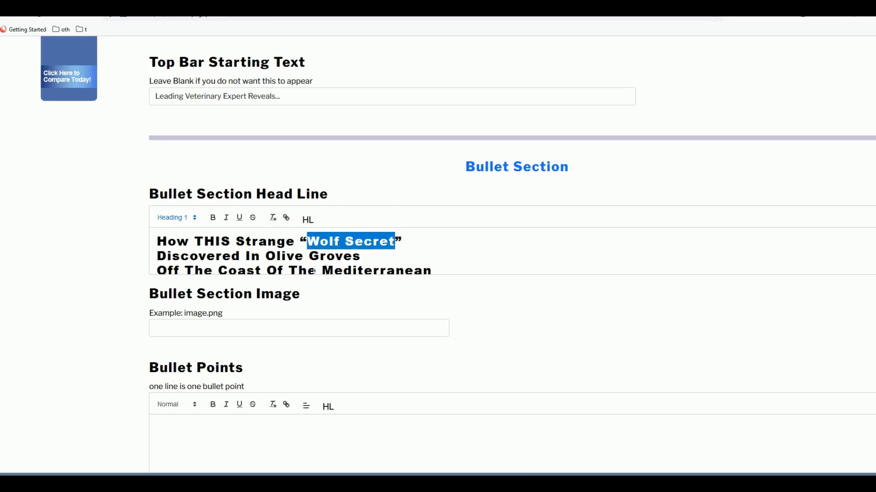
click(273, 270)
drag(265, 256, 361, 257)
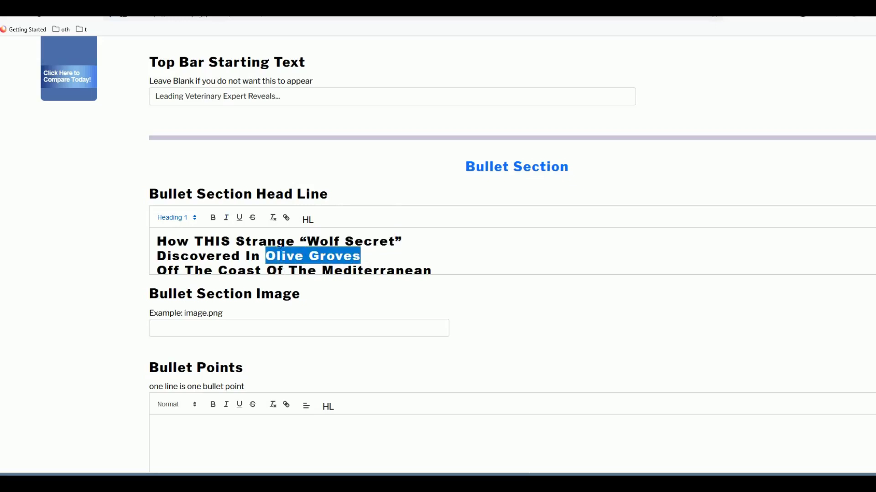
click(239, 218)
click(242, 272)
scroll(294, 256, down, 2)
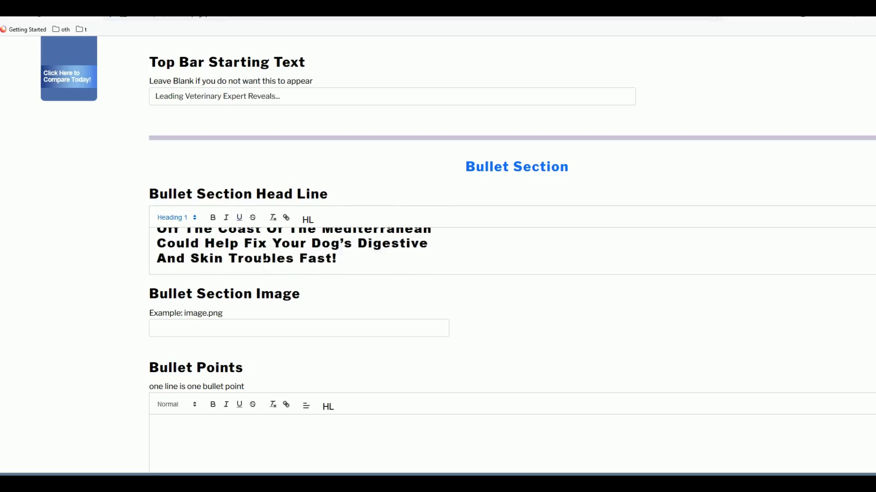
scroll(294, 256, down, 3)
click(299, 232)
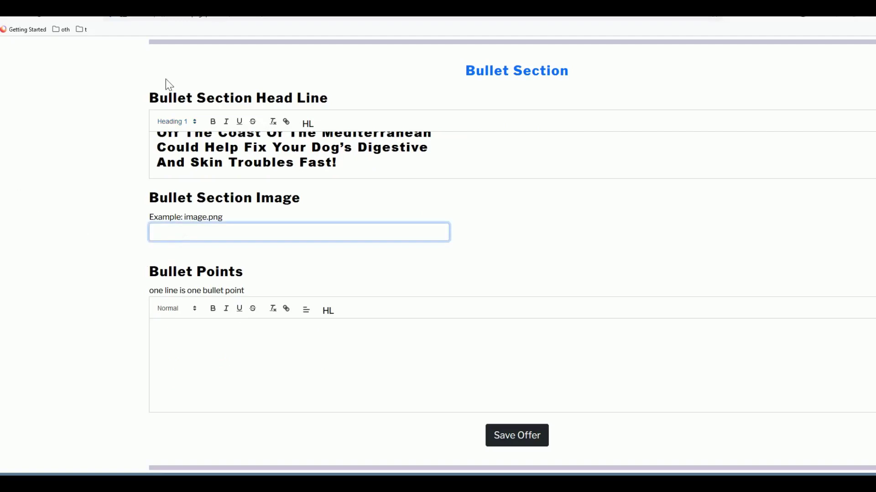
Preview the Wild Belly product jar photo in a new tab, then close it.
key(ctrl+Tab)
click(365, 193)
scroll(438, 274, down, 8)
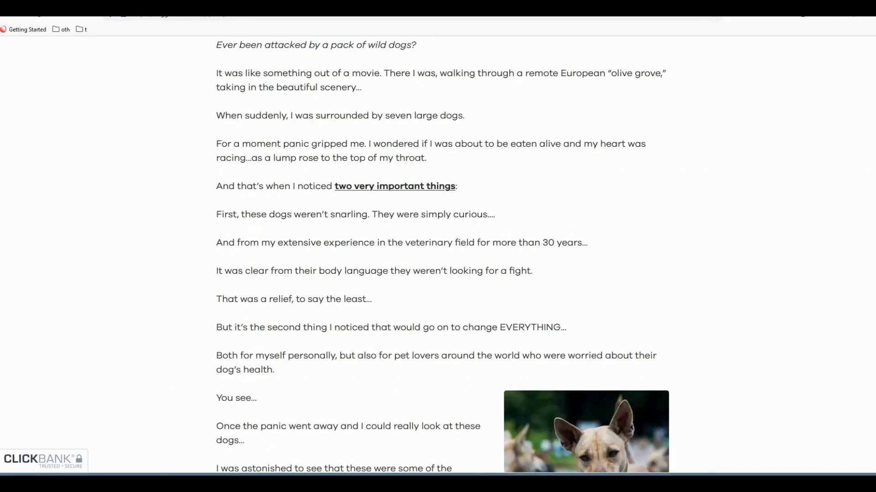
scroll(438, 273, down, 6)
scroll(513, 260, down, 4)
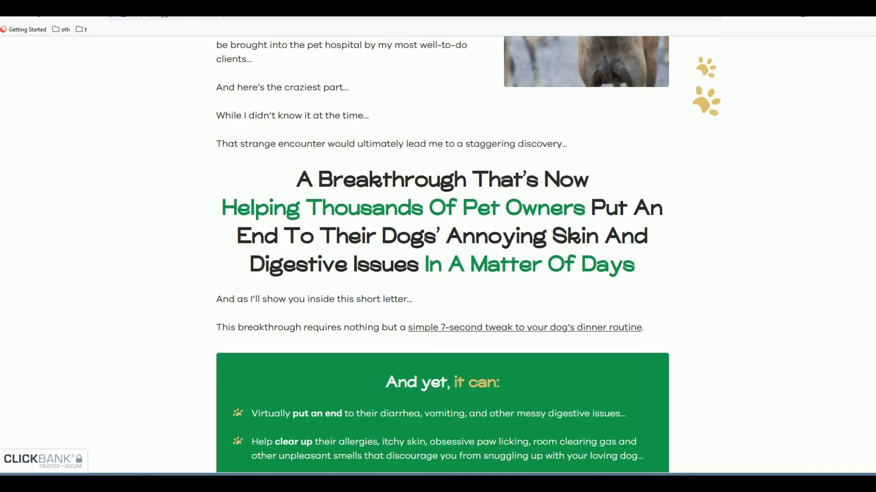
scroll(438, 274, up, 1)
scroll(437, 273, down, 10)
scroll(438, 274, down, 10)
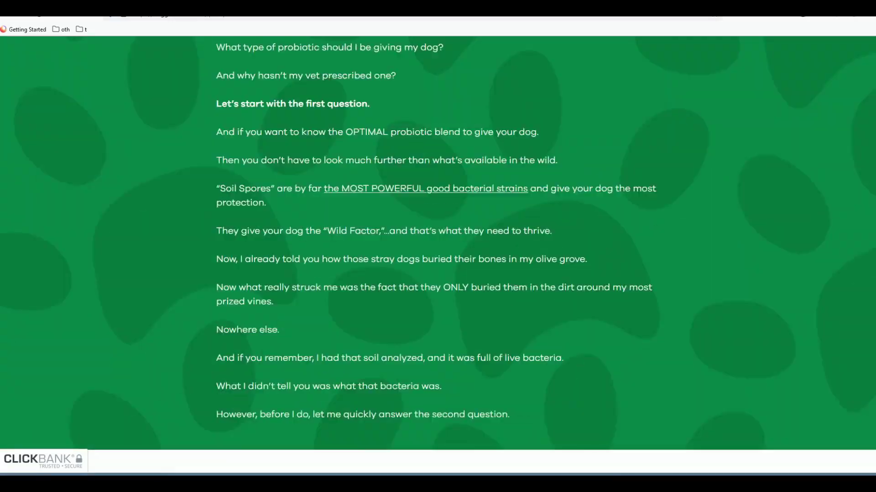
scroll(438, 274, down, 8)
scroll(438, 273, down, 10)
scroll(438, 274, down, 10)
scroll(439, 273, down, 8)
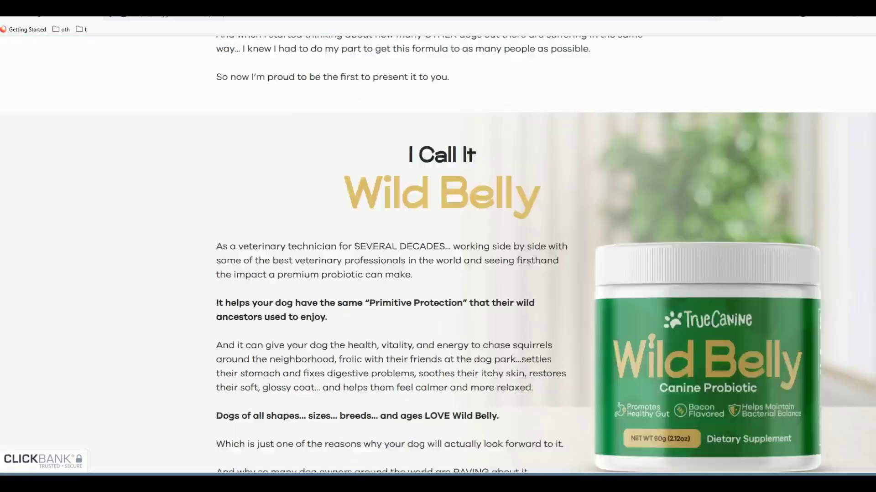
scroll(438, 273, up, 3)
scroll(438, 274, down, 4)
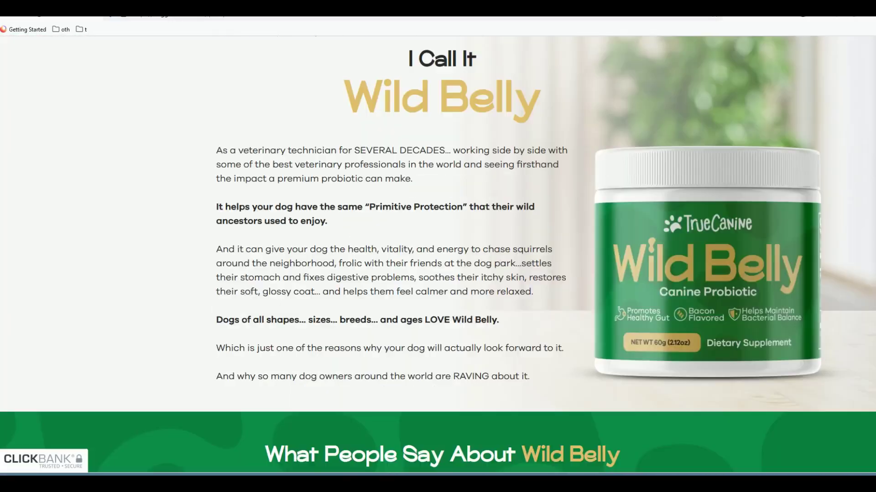
right_click(677, 272)
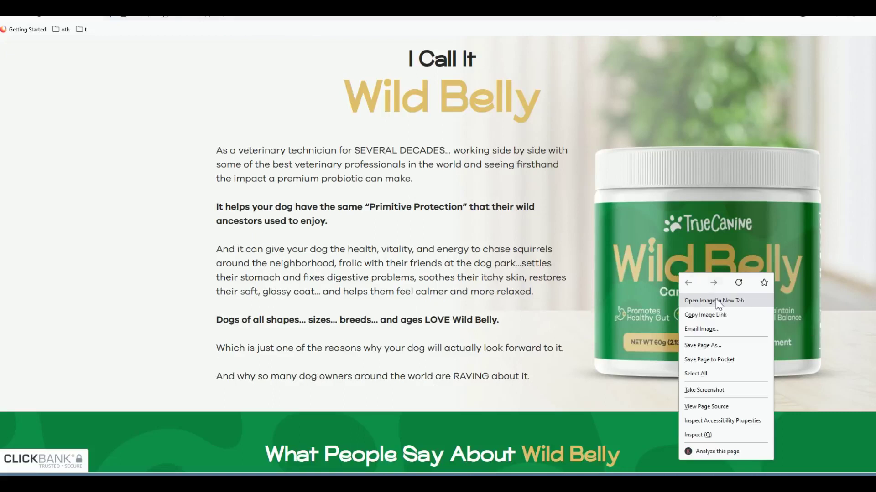
click(716, 299)
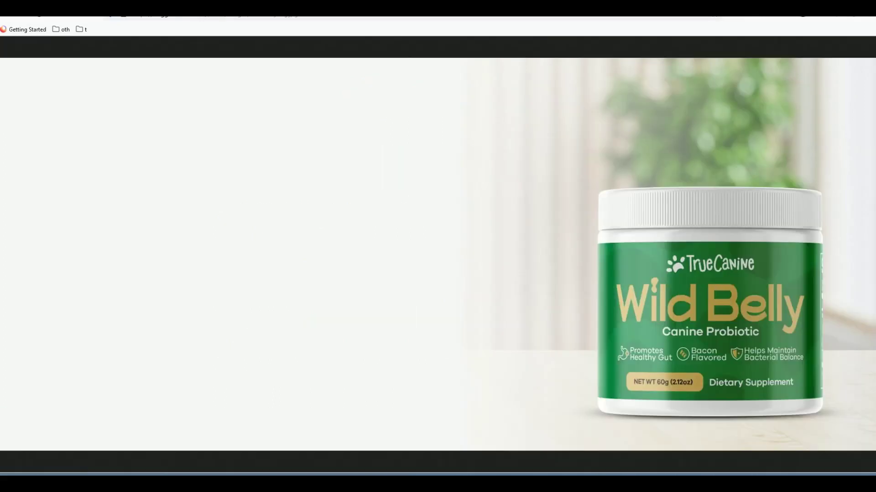
key(ctrl+w)
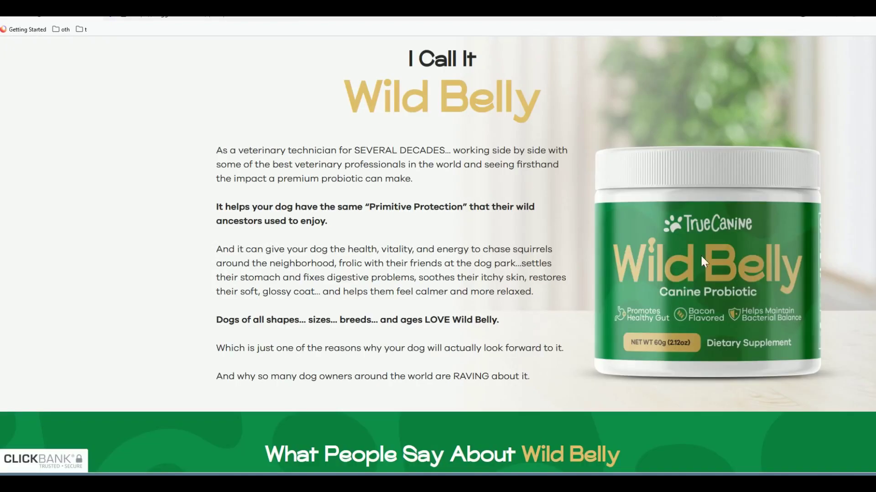
scroll(700, 254, down, 10)
scroll(603, 329, down, 10)
scroll(602, 328, down, 10)
scroll(437, 246, up, 4)
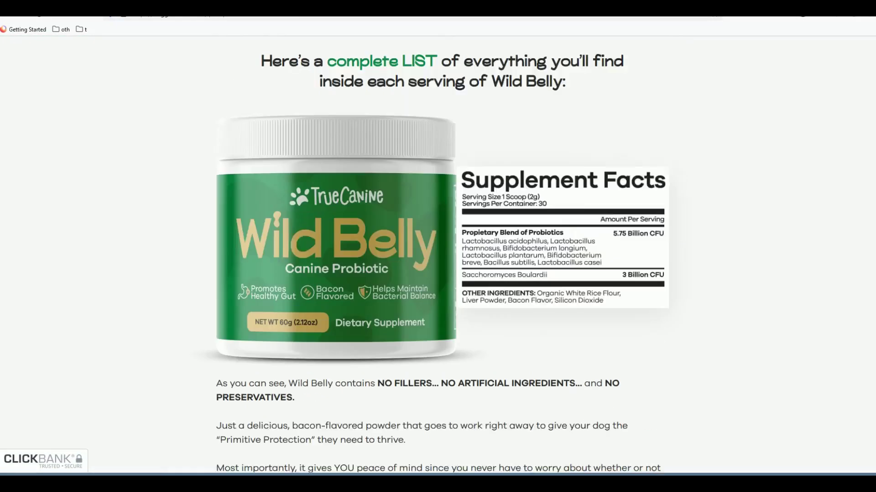
Open the jar photo on its own and save the image.
right_click(376, 216)
key(Escape)
click(376, 34)
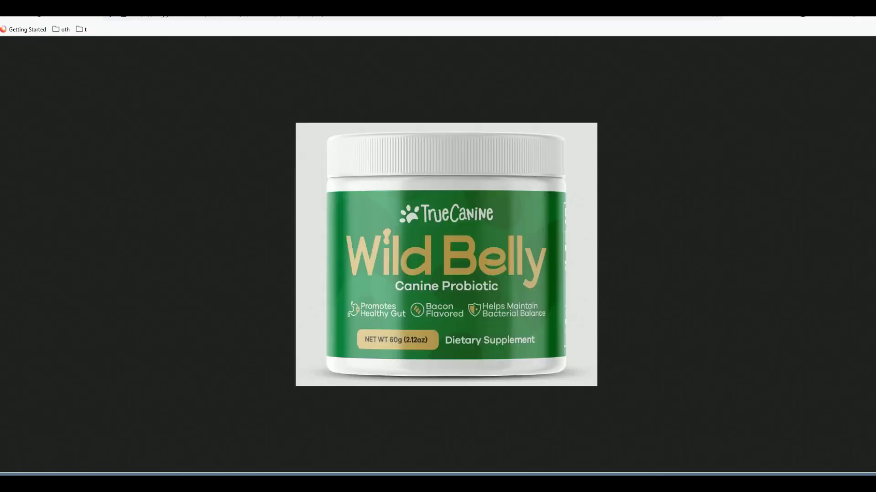
right_click(439, 208)
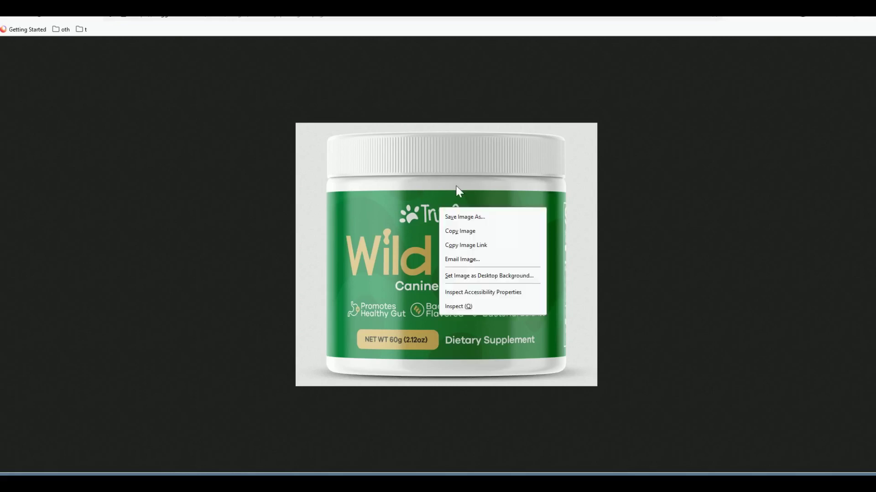
click(349, 169)
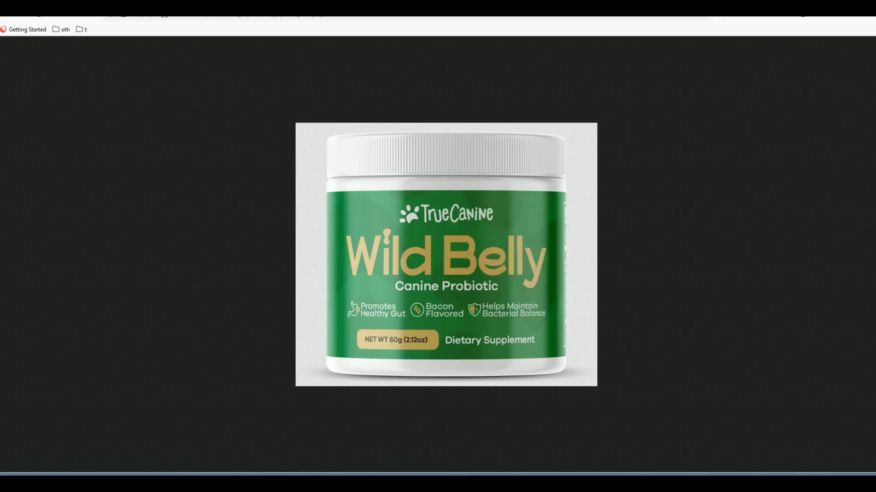
key(ctrl+Tab)
key(ctrl+Tab)
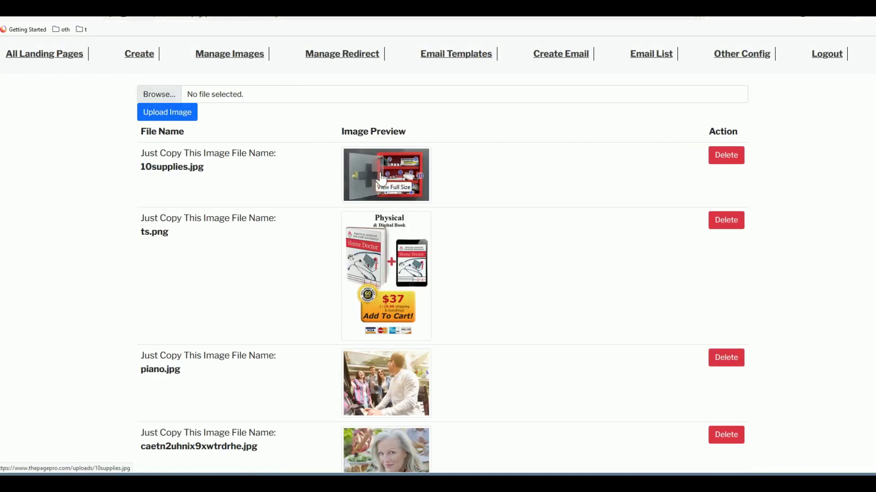
Upload wild-belly-package-xl.png and copy its file name.
click(219, 94)
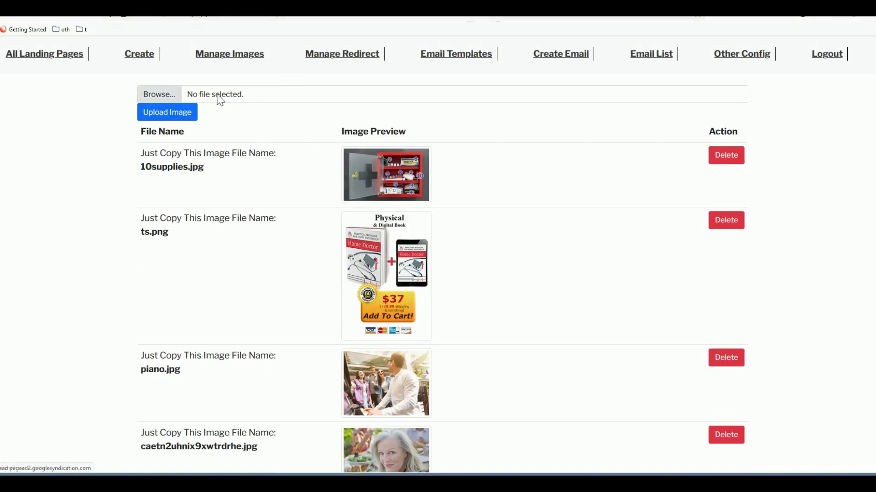
click(166, 113)
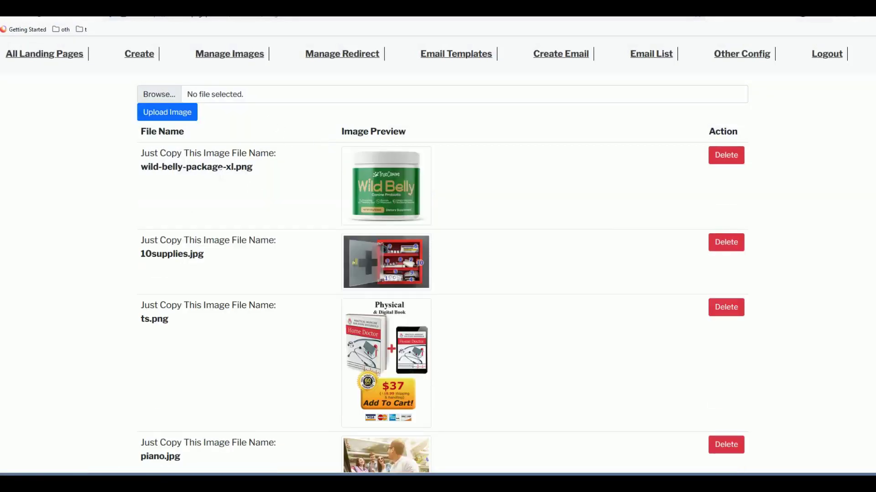
triple_click(221, 167)
right_click(225, 168)
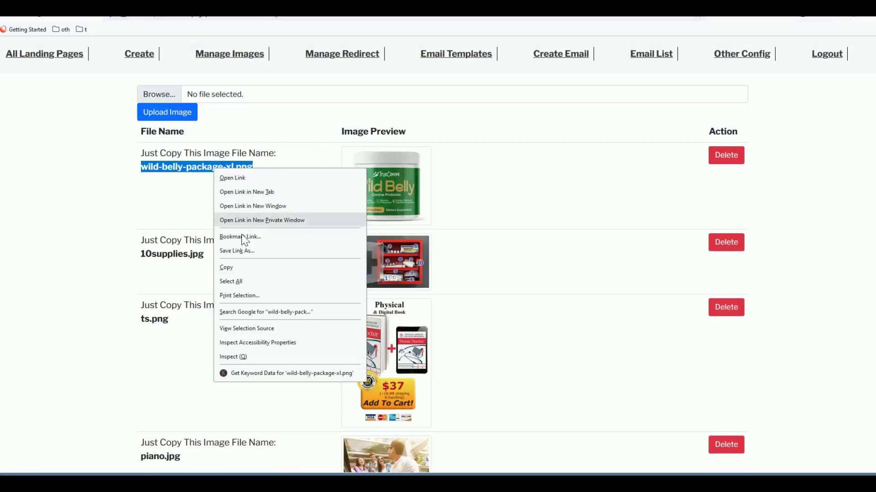
click(237, 265)
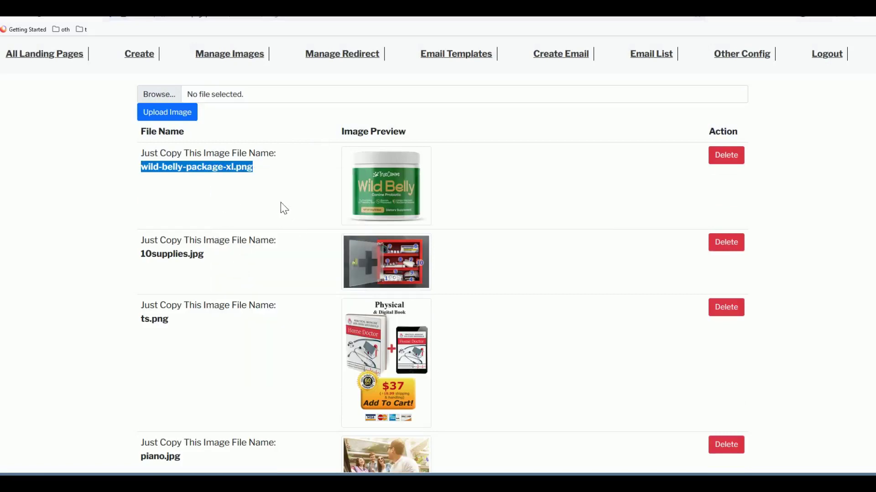
Paste the image file name into the Bullet Section Image field.
key(ctrl+Tab)
scroll(198, 288, down, 5)
scroll(198, 287, down, 5)
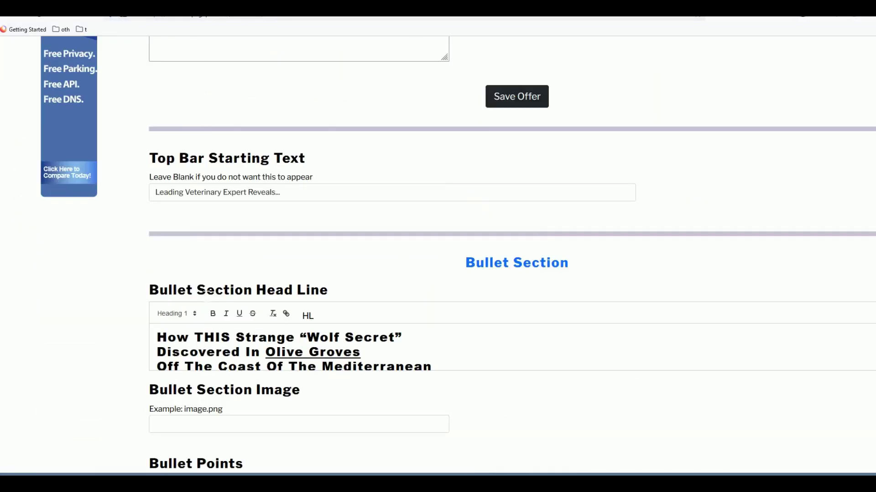
scroll(198, 288, down, 3)
click(299, 231)
key(ctrl+v)
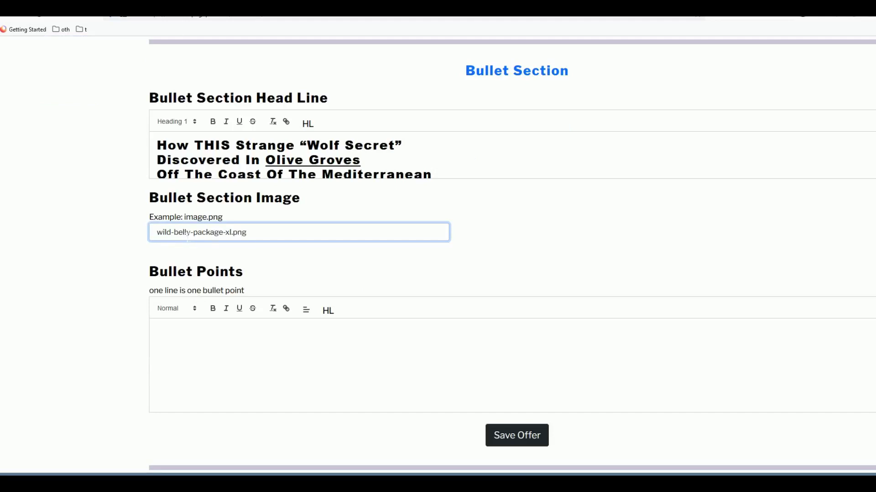
click(215, 353)
Copy the first four Wild Belly benefit lines from the sales page.
key(ctrl+Tab)
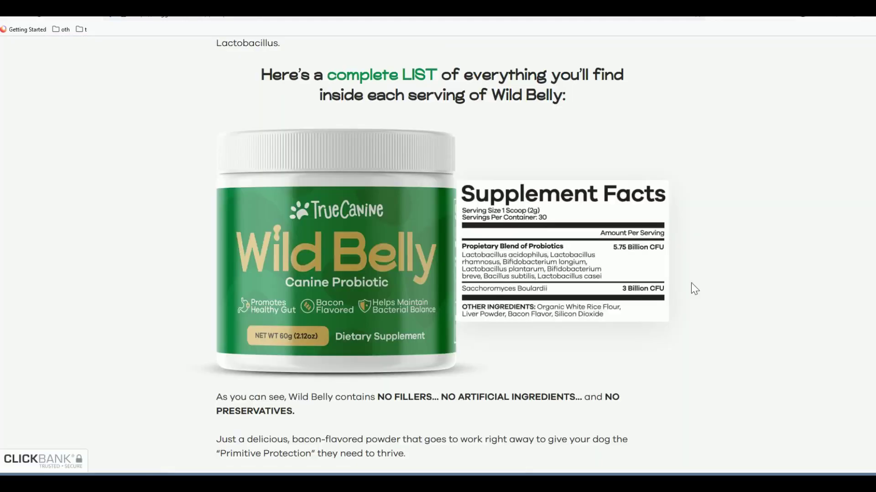
scroll(718, 314, down, 5)
scroll(849, 91, up, 10)
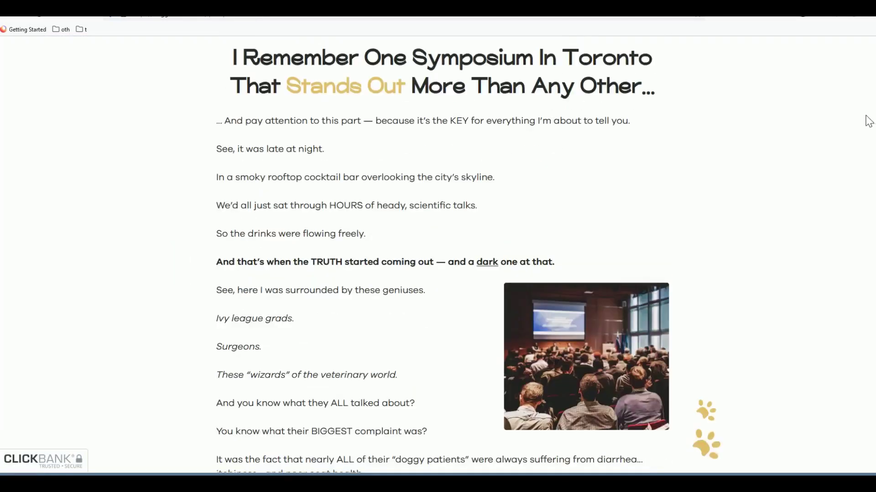
scroll(849, 92, up, 8)
scroll(419, 269, up, 8)
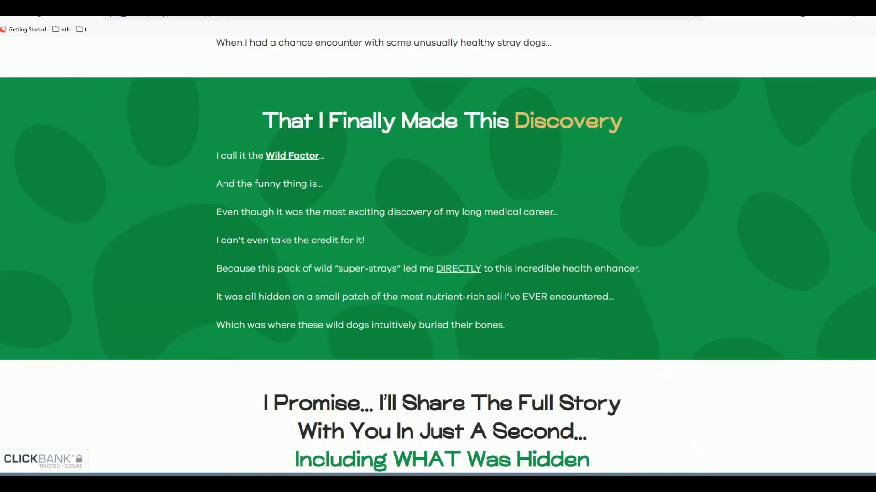
scroll(420, 269, up, 8)
scroll(335, 206, up, 8)
scroll(349, 211, down, 5)
scroll(310, 259, down, 4)
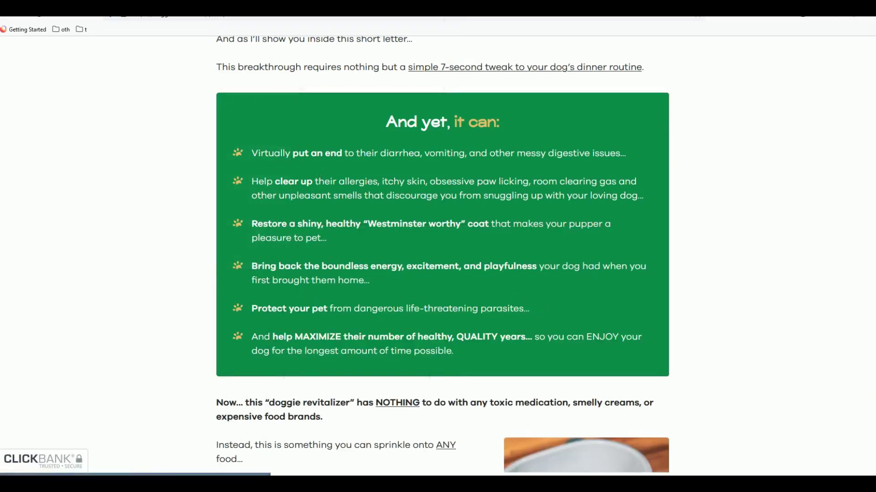
drag(380, 286, 253, 153)
right_click(263, 152)
click(274, 161)
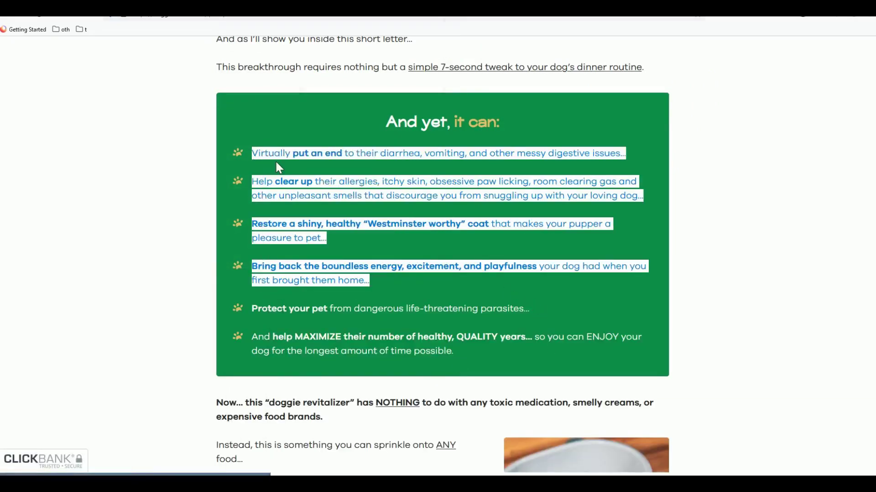
Paste them into Notepad, remove the leading space before 'Virtually', and select all four lines.
key(alt+Tab)
key(ctrl+v)
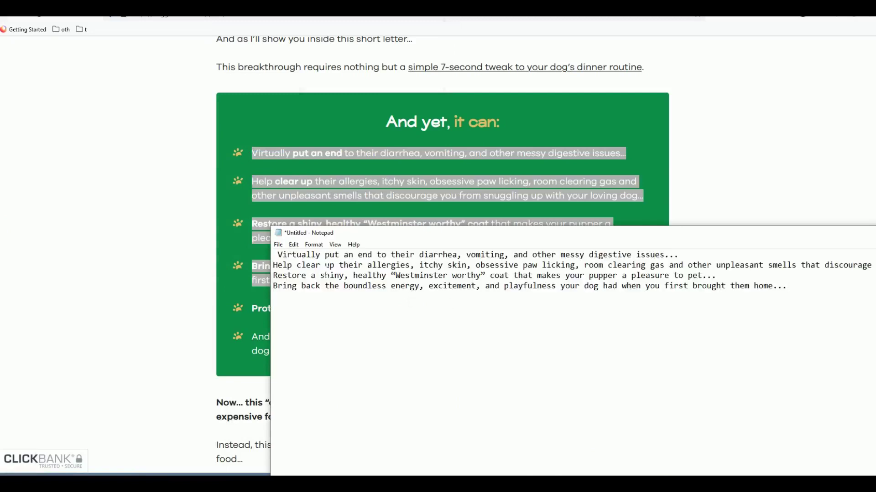
key(Delete)
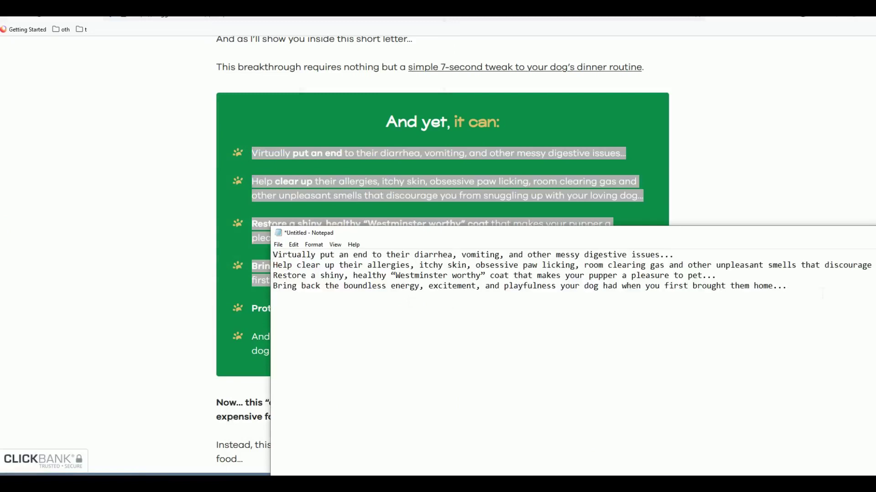
mouse_move(789, 286)
mouse_down()
mouse_move(358, 279)
mouse_move(272, 254)
mouse_up()
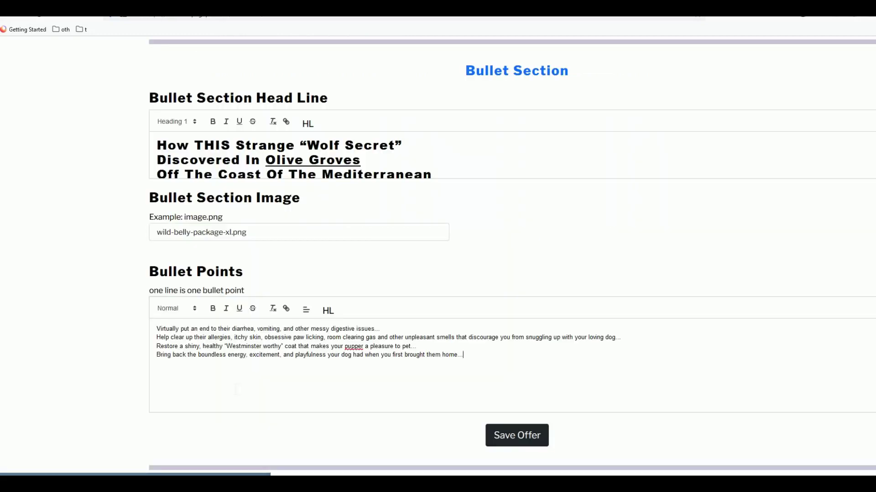
Save the offer, preview the page, and copy the jar's green hex #529263 with ColorPick.
click(531, 439)
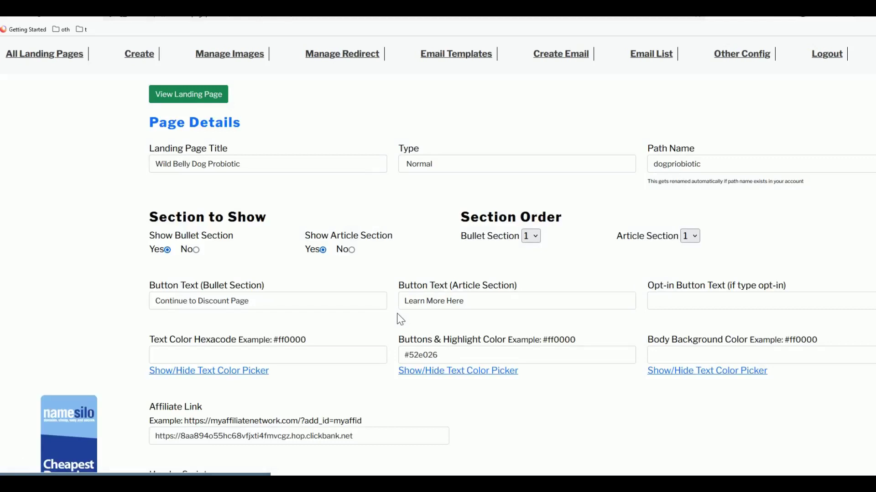
click(187, 93)
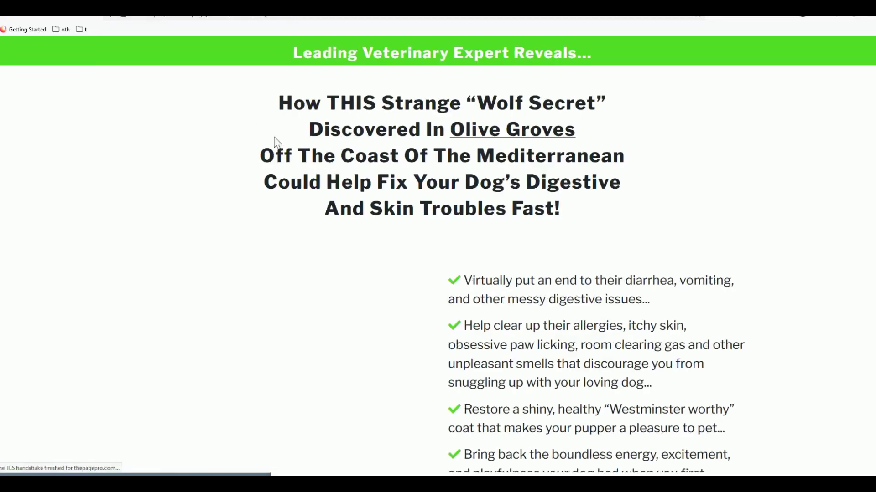
scroll(380, 188, down, 3)
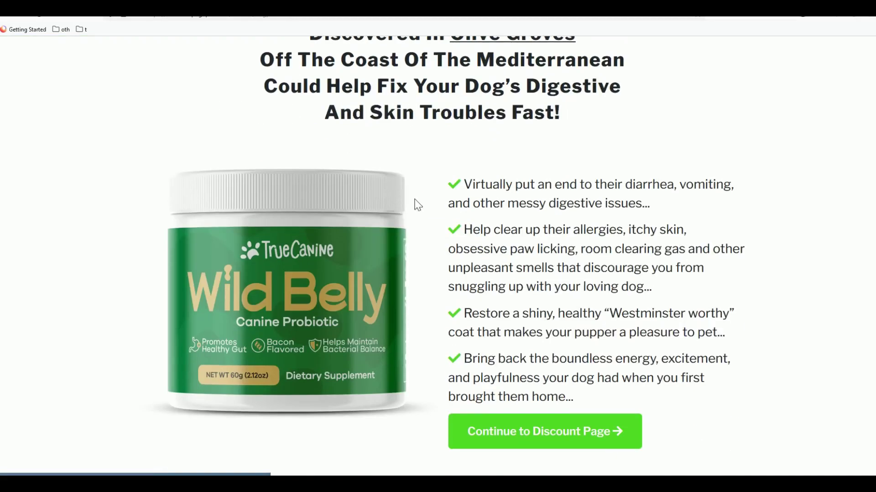
scroll(483, 236, up, 3)
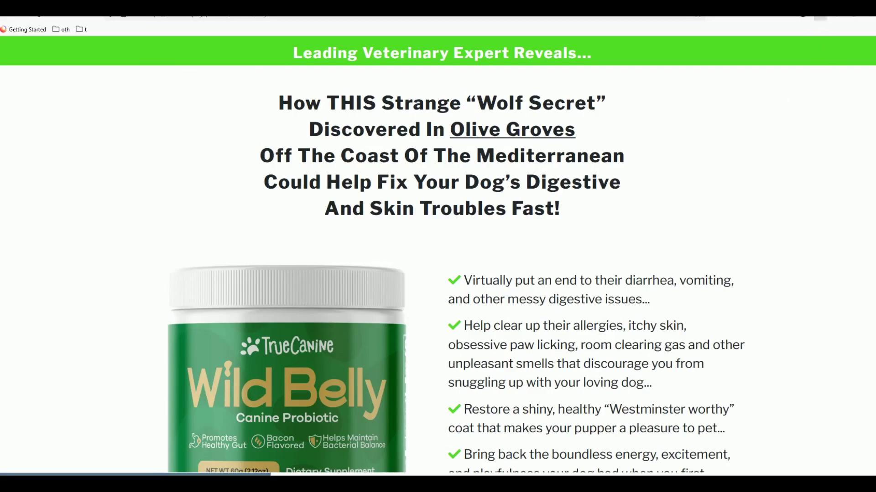
click(804, 20)
click(681, 66)
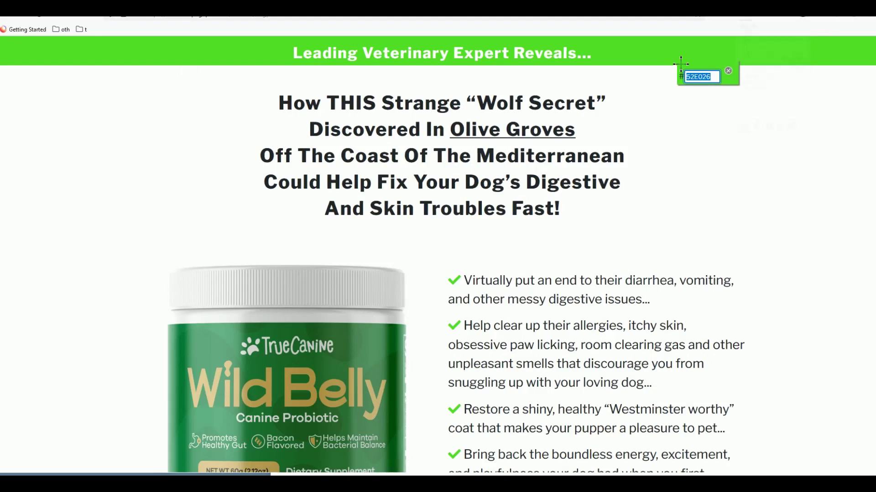
click(381, 362)
right_click(385, 369)
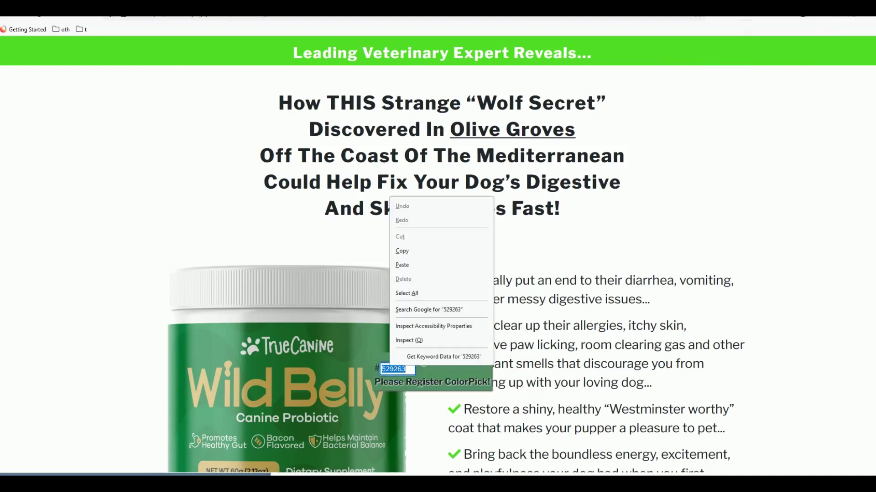
click(406, 248)
click(423, 365)
Replace the Buttons & Highlight Color value with #529263 and commit it.
key(ctrl+Tab)
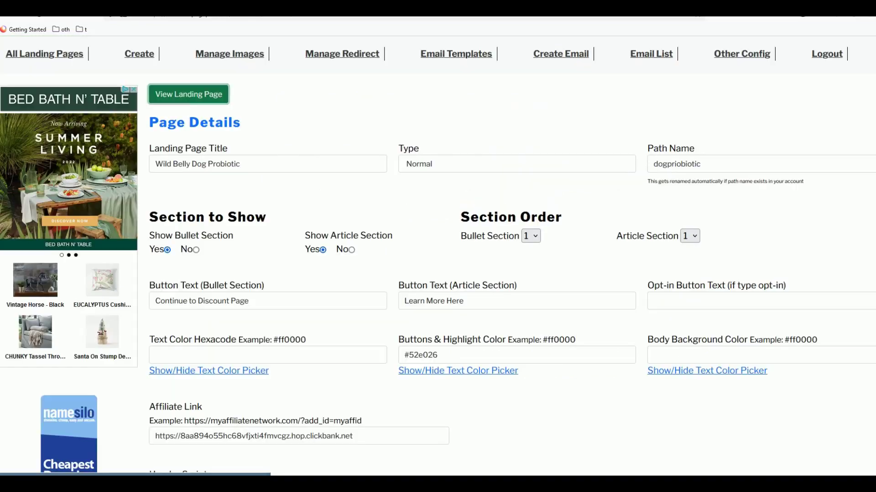
double_click(430, 355)
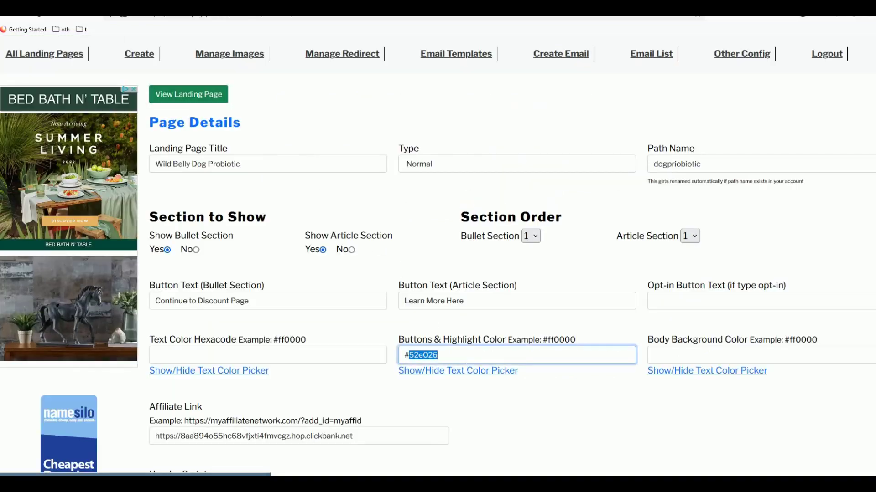
key(ctrl+v)
click(514, 421)
scroll(472, 397, down, 2)
scroll(473, 397, up, 2)
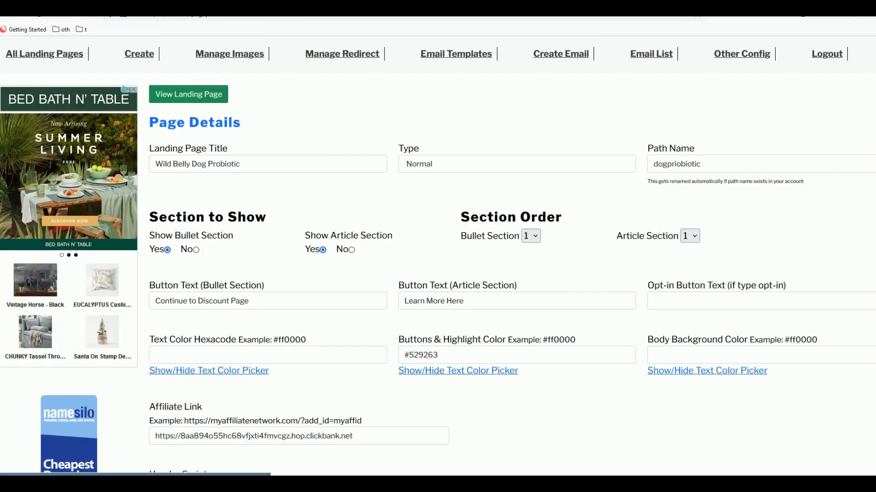
scroll(266, 267, down, 5)
scroll(267, 267, down, 5)
scroll(267, 268, down, 5)
scroll(266, 267, down, 4)
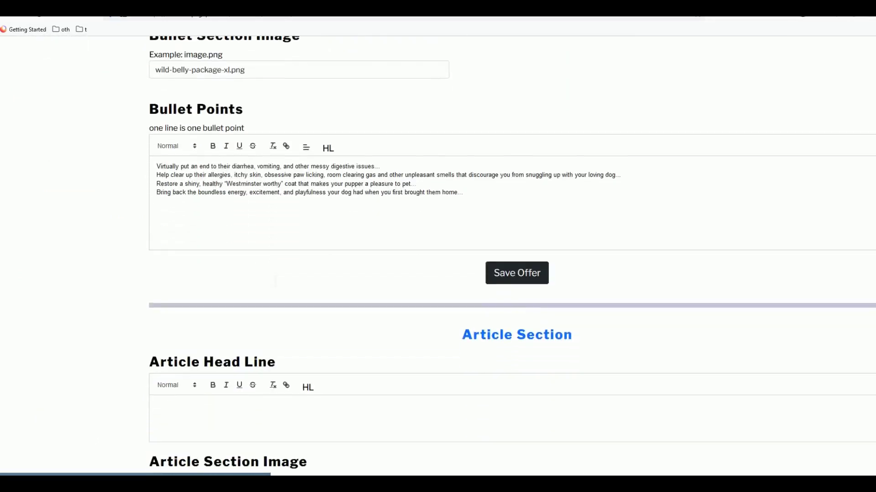
scroll(274, 280, down, 2)
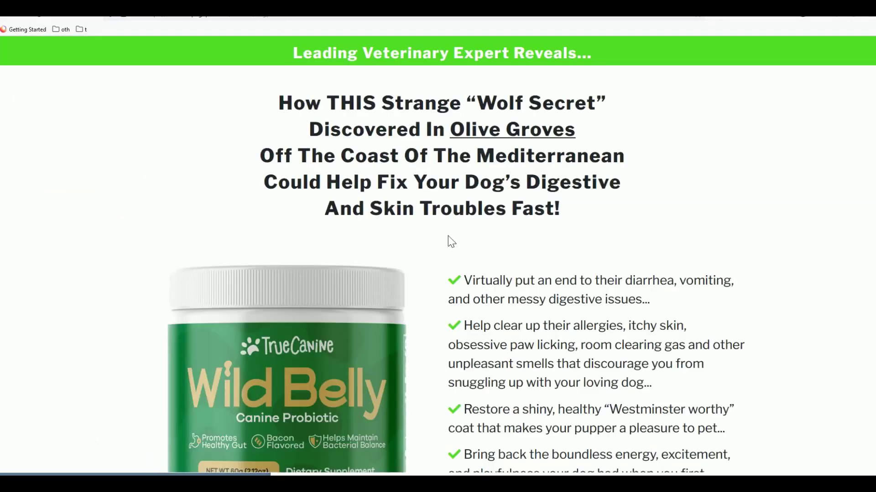
scroll(448, 236, down, 3)
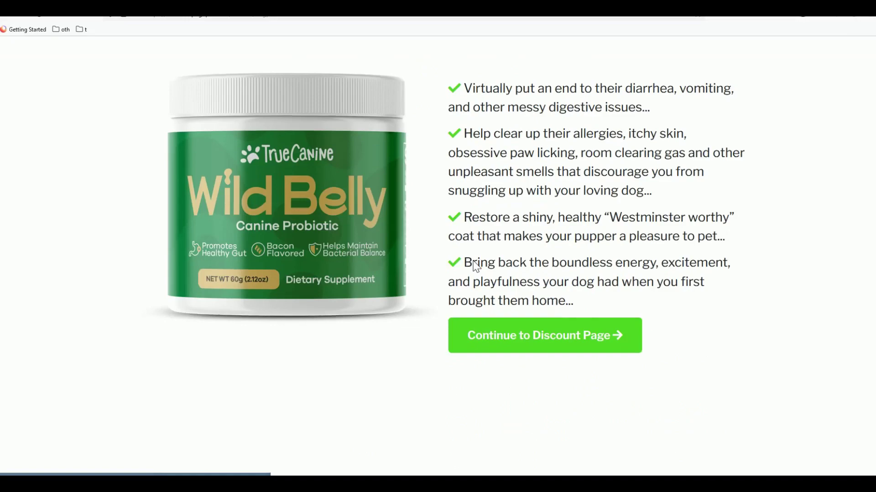
scroll(387, 427, up, 2)
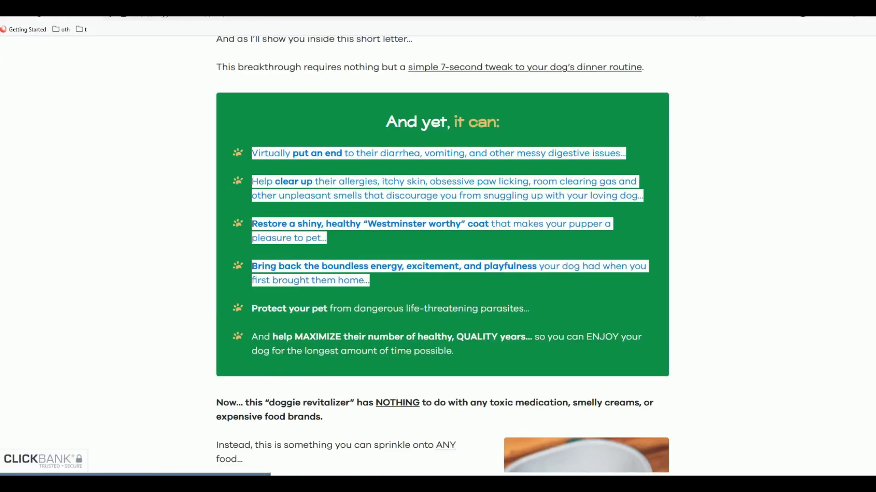
scroll(480, 308, down, 5)
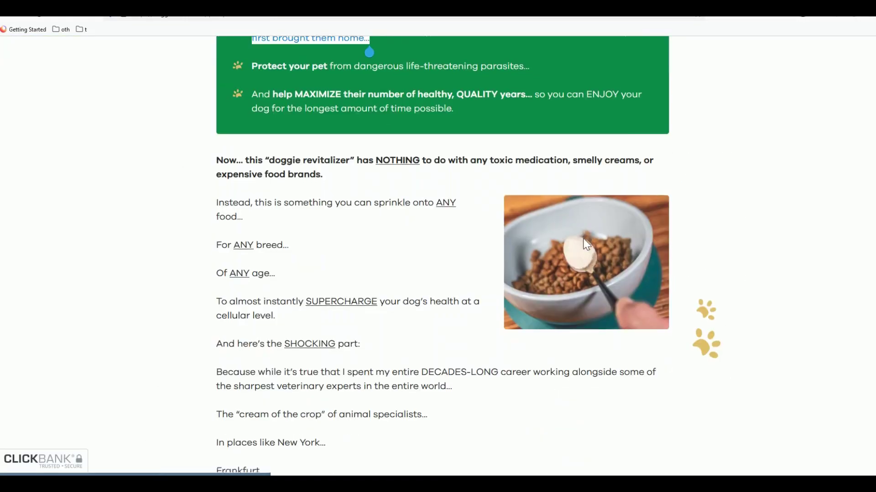
scroll(480, 308, down, 5)
scroll(480, 309, down, 3)
scroll(479, 309, down, 3)
scroll(479, 308, down, 4)
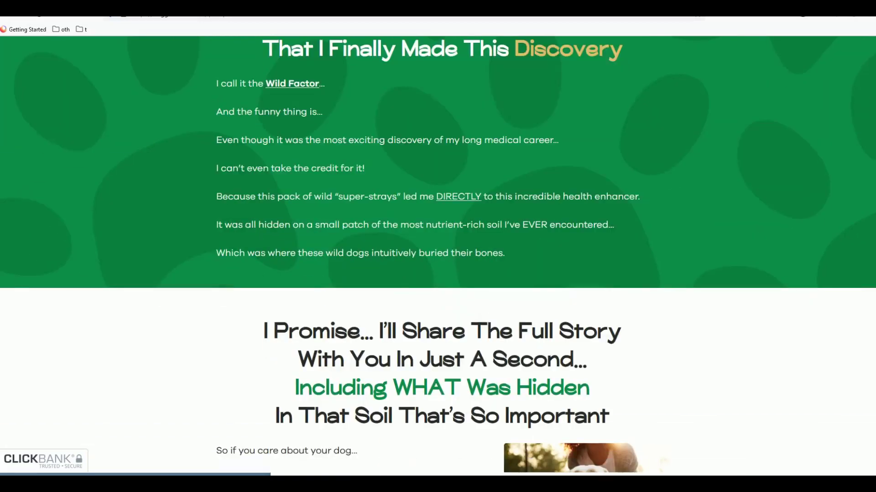
scroll(480, 308, down, 2)
scroll(480, 309, down, 1)
Copy the 'I Promise' heading from the sales page into Article Head Line.
drag(612, 322, 265, 233)
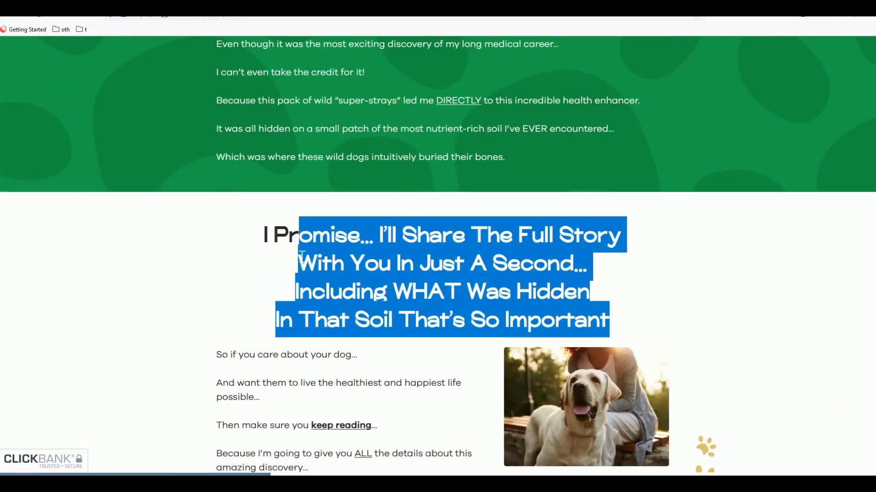
right_click(312, 236)
click(325, 245)
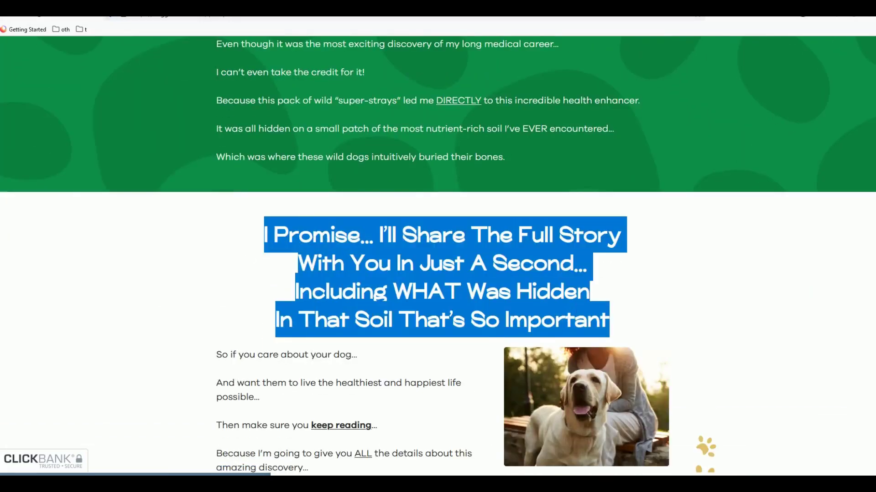
key(alt+Tab)
key(ctrl+v)
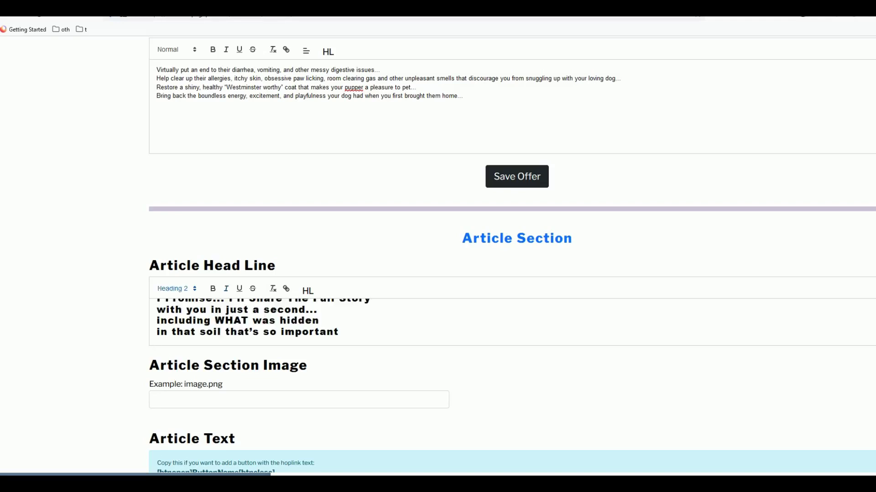
Strip the headline's pasted formatting and make it Heading 2.
key(ctrl+a)
click(272, 289)
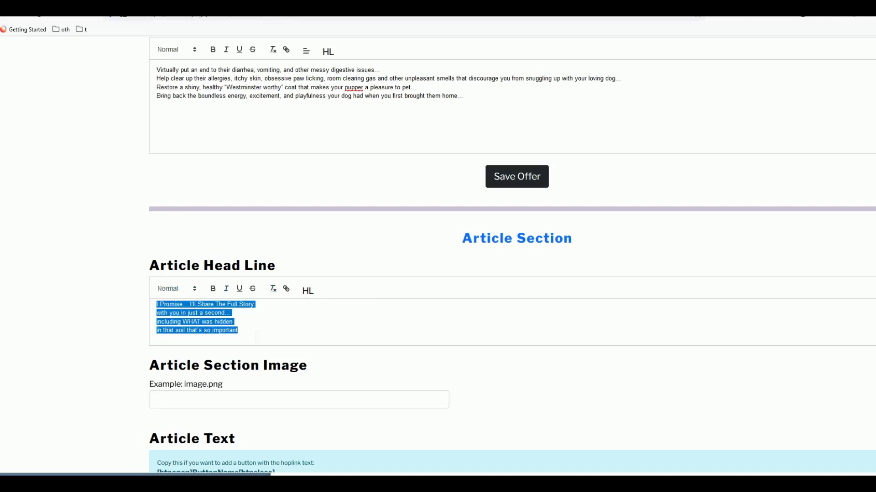
click(176, 289)
click(190, 333)
scroll(197, 336, down, 1)
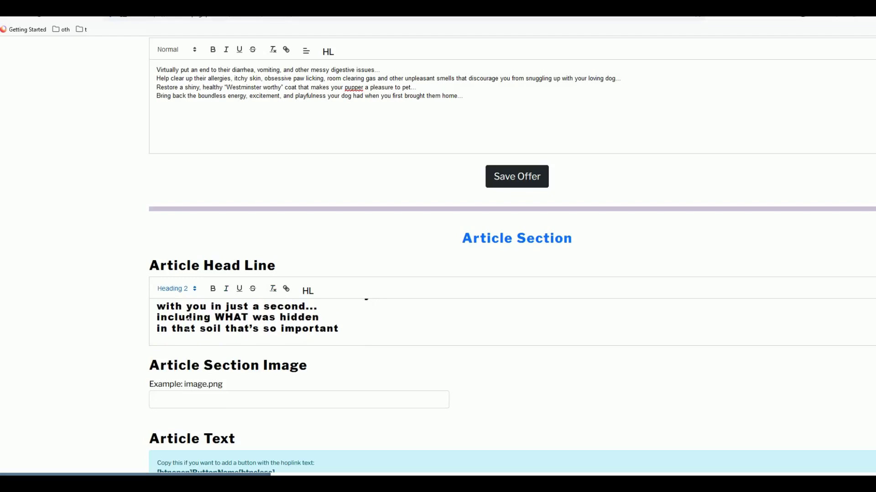
scroll(151, 349, down, 2)
scroll(133, 145, up, 8)
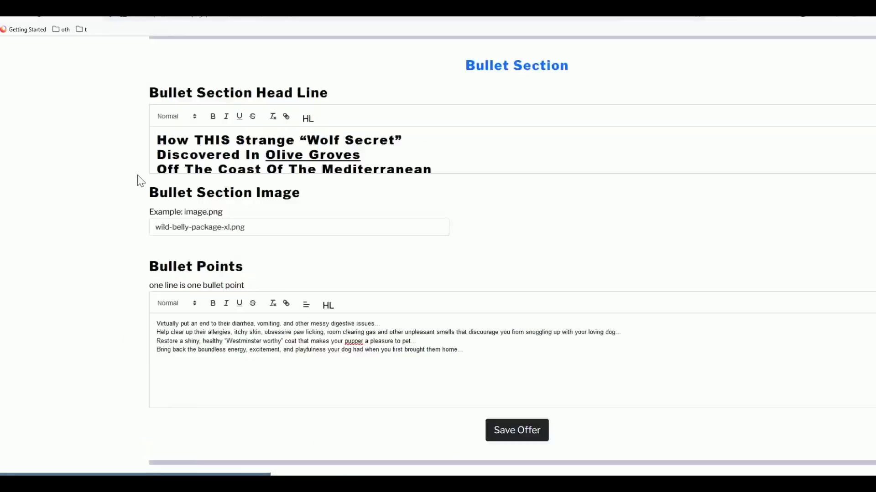
scroll(133, 146, up, 10)
key(ctrl+Tab)
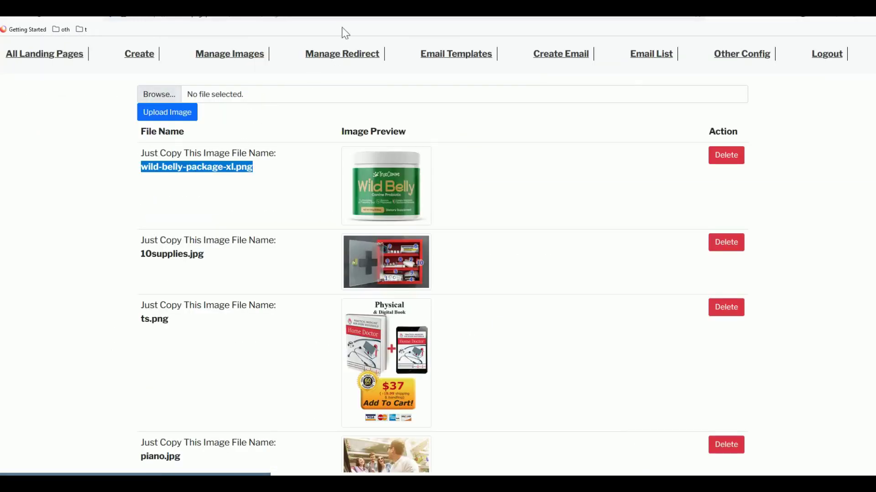
Save the dog photo from the Wild Belly sales page to the computer.
key(ctrl+Tab)
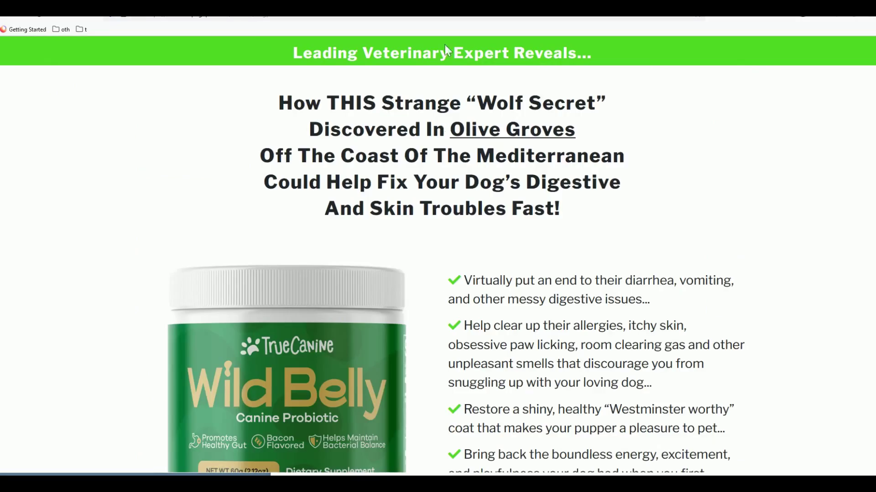
scroll(452, 279, down, 10)
scroll(587, 273, down, 3)
right_click(587, 291)
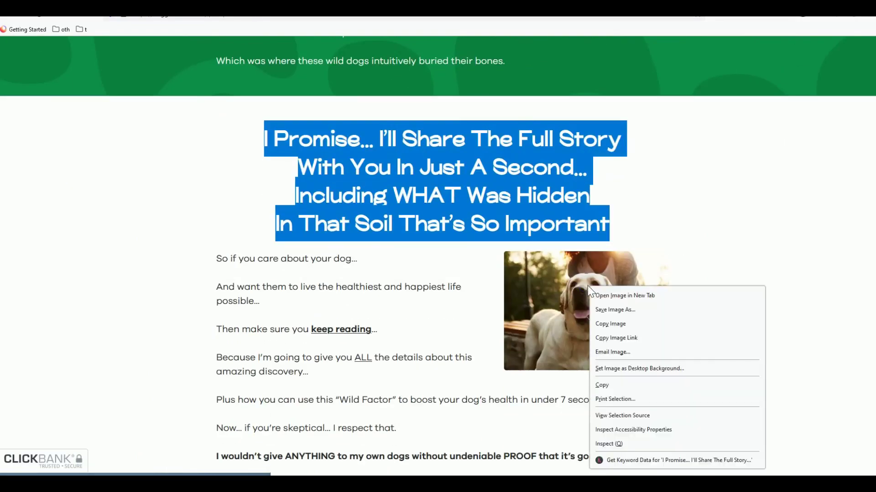
click(616, 311)
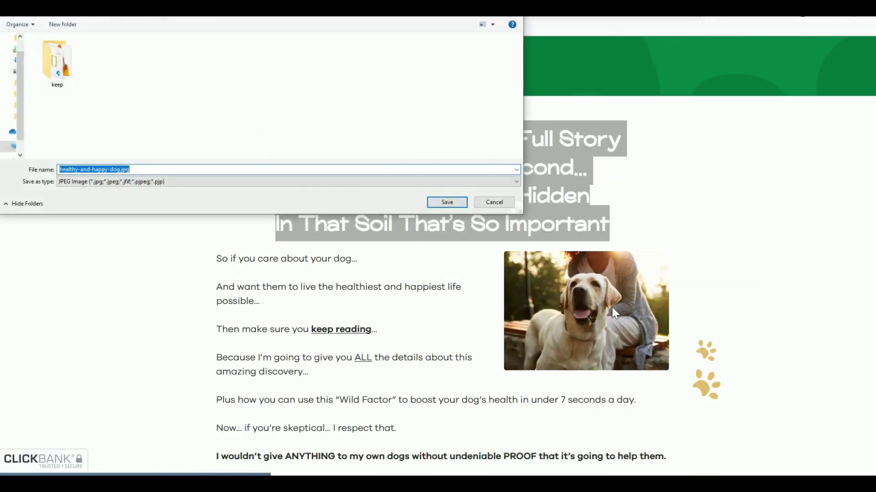
click(447, 202)
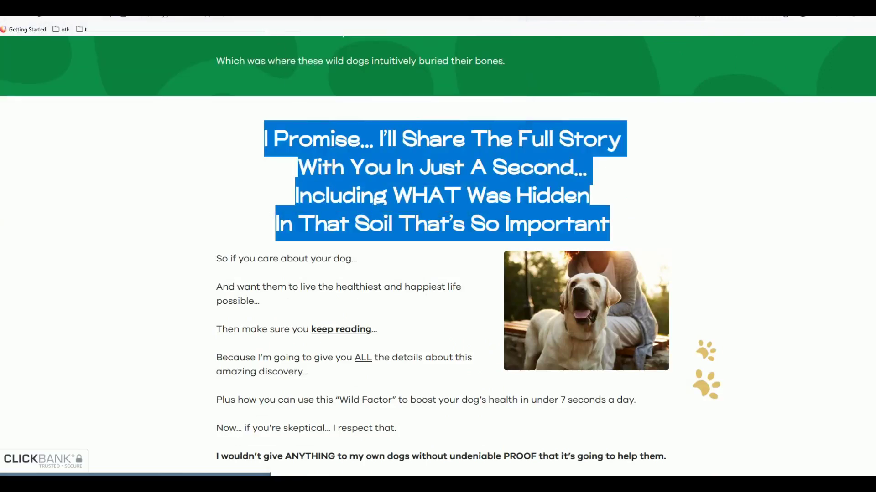
Upload healthy-and-happy-dog.jpg to the image library and copy its file name.
key(ctrl+Tab)
click(248, 91)
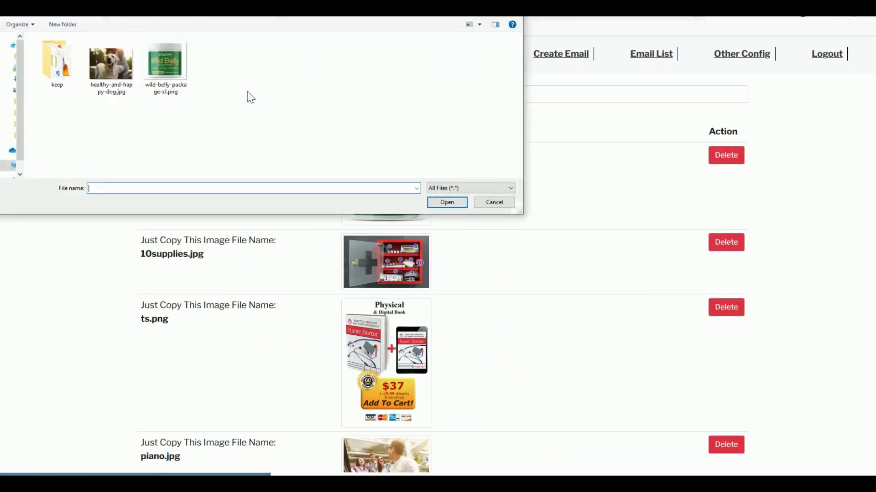
double_click(112, 65)
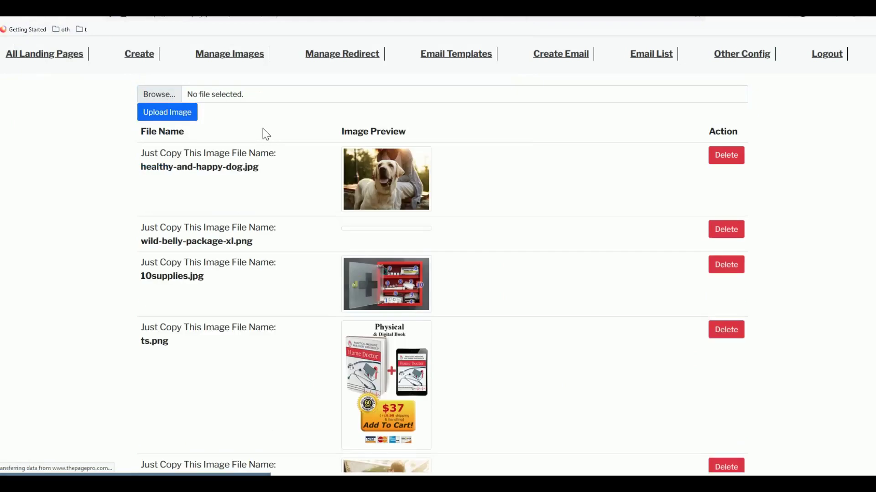
double_click(235, 166)
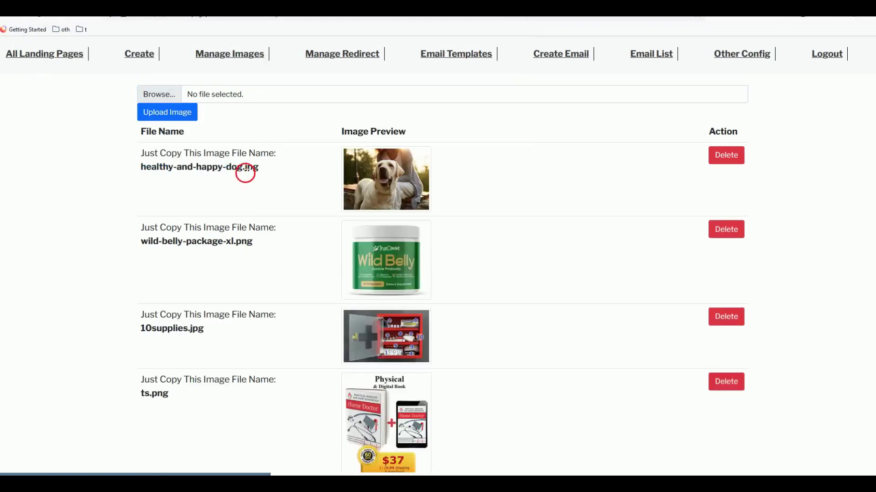
triple_click(240, 167)
right_click(239, 167)
click(260, 267)
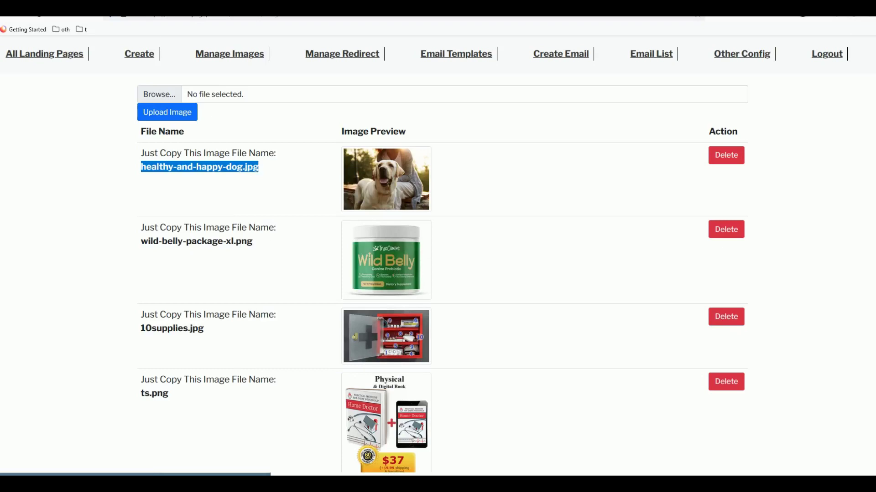
scroll(227, 198, down, 5)
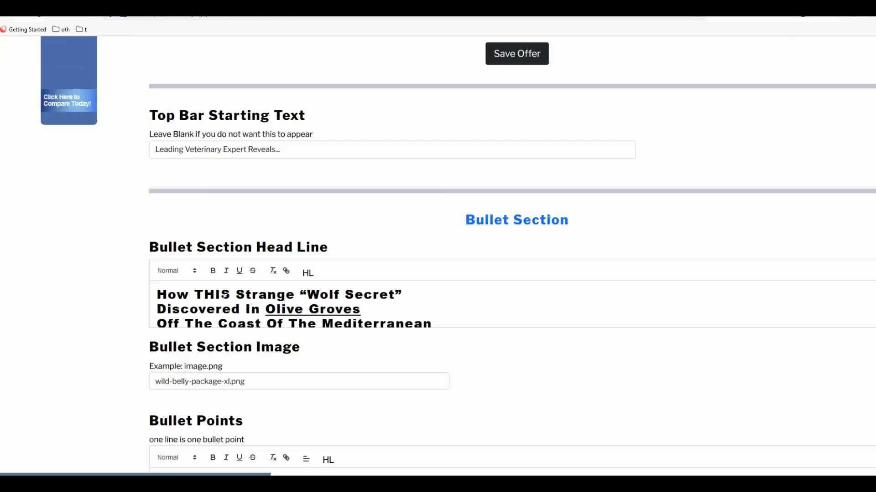
scroll(227, 198, down, 5)
scroll(165, 377, down, 4)
scroll(164, 377, down, 2)
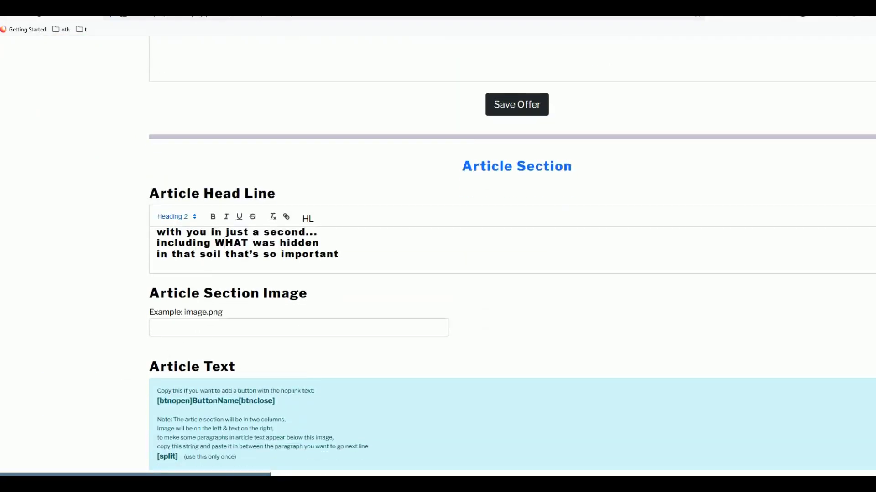
Set the Article Section Image to healthy-and-happy-dog.jpg.
click(294, 325)
key(ctrl+v)
scroll(132, 335, down, 3)
scroll(133, 335, down, 1)
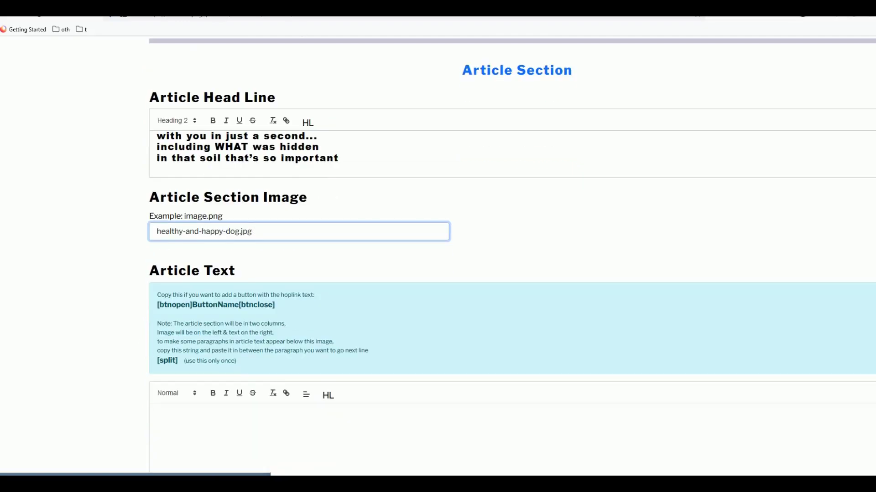
key(ctrl+Tab)
key(ctrl+Tab)
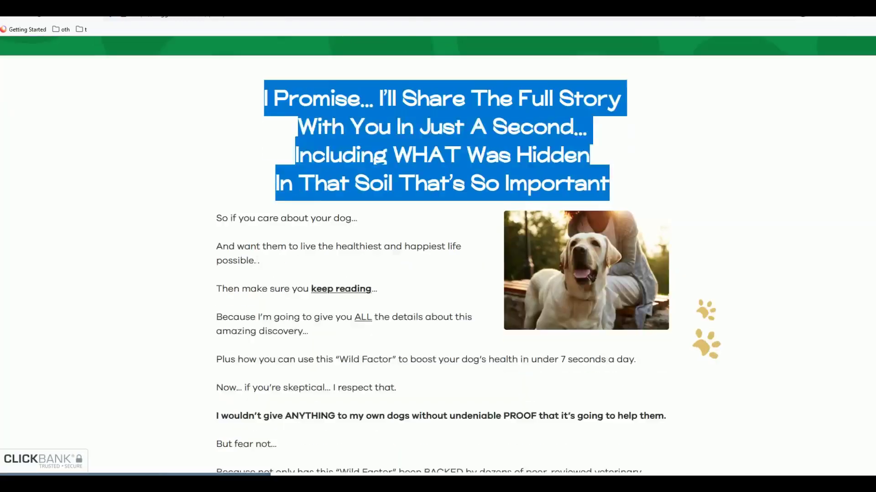
drag(216, 163, 335, 240)
scroll(334, 240, down, 1)
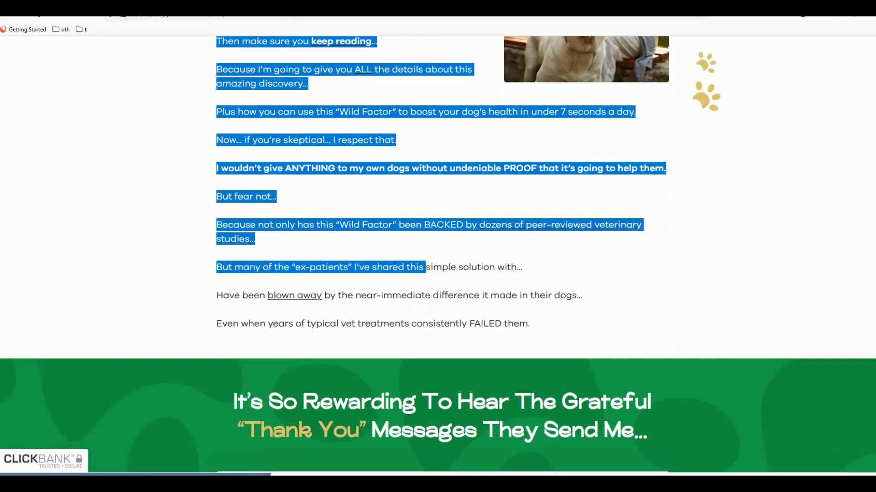
Copy the sales page's opening paragraphs, through 'FAILED them.', into Article Text and save.
drag(425, 267, 531, 324)
right_click(485, 274)
key(Escape)
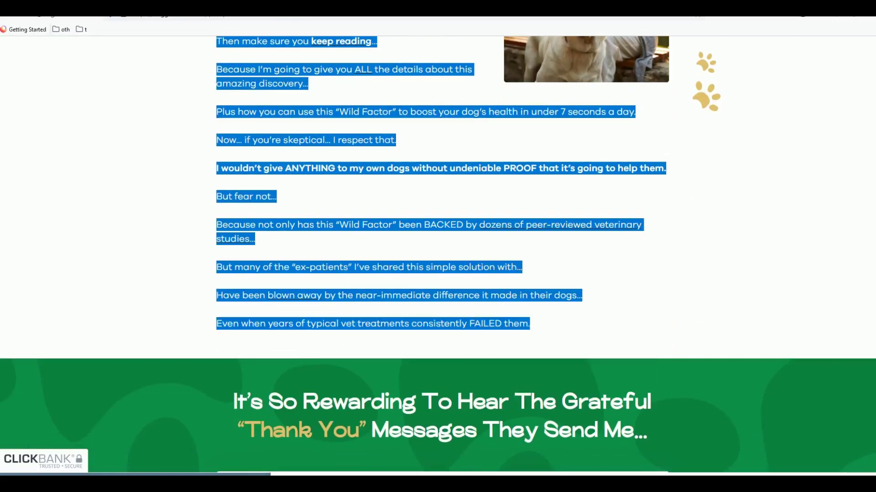
key(ctrl+c)
key(alt+Tab)
scroll(438, 274, down, 3)
click(273, 287)
key(ctrl+v)
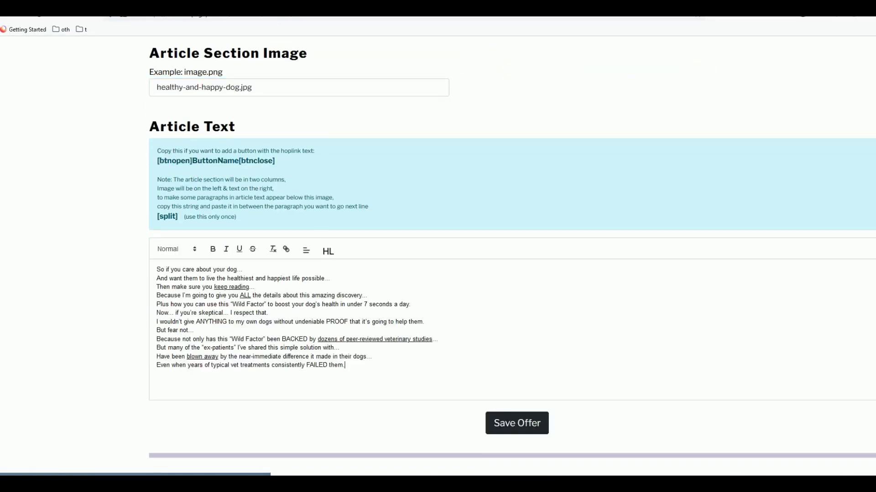
click(516, 423)
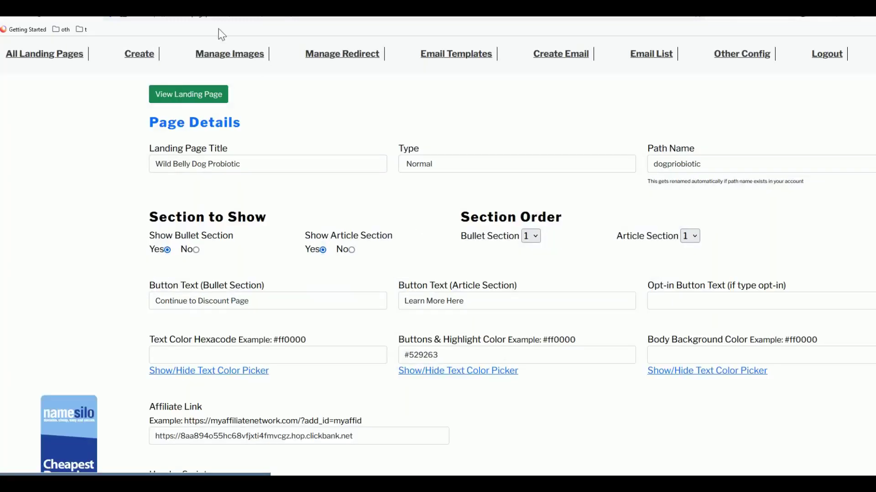
Review the live landing page to find the split point after the 'amazing discovery' line.
click(43, 14)
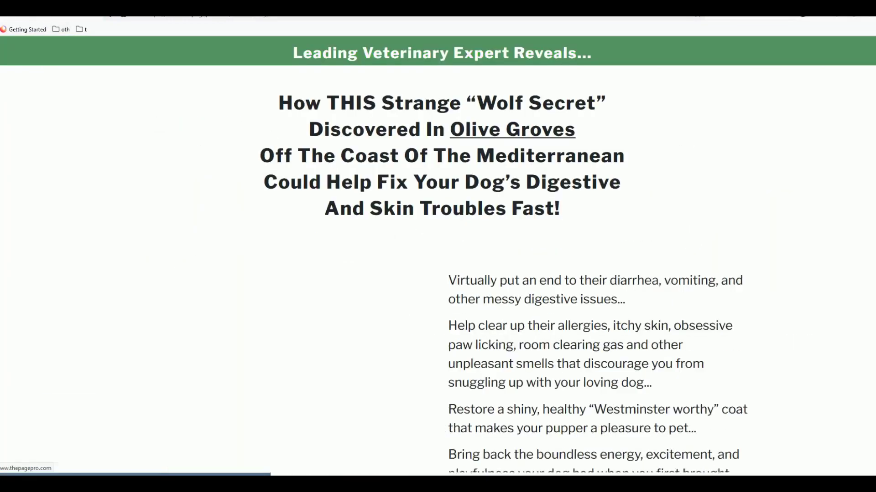
scroll(421, 236, down, 1)
scroll(420, 236, down, 5)
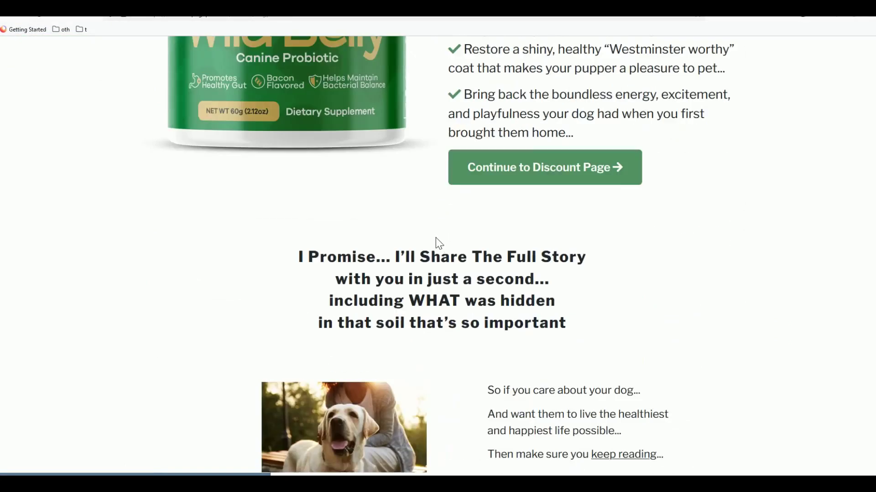
scroll(436, 238, down, 4)
scroll(407, 274, down, 2)
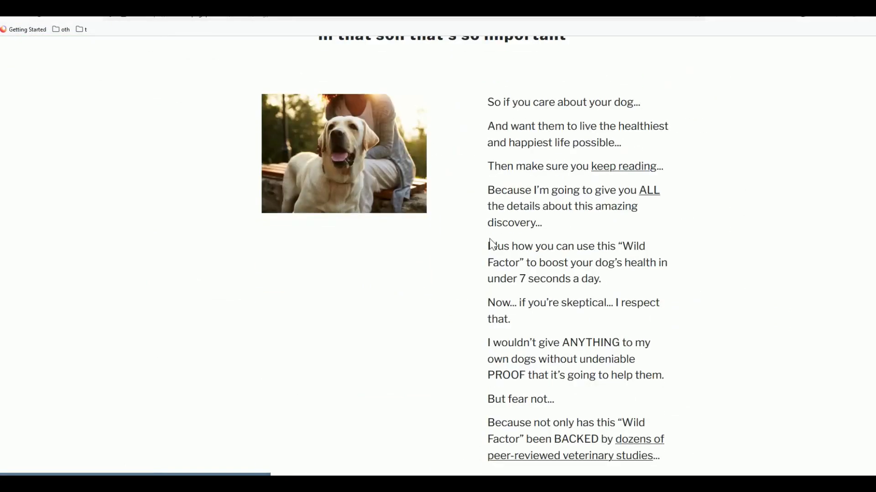
drag(487, 243, 531, 279)
scroll(412, 245, down, 3)
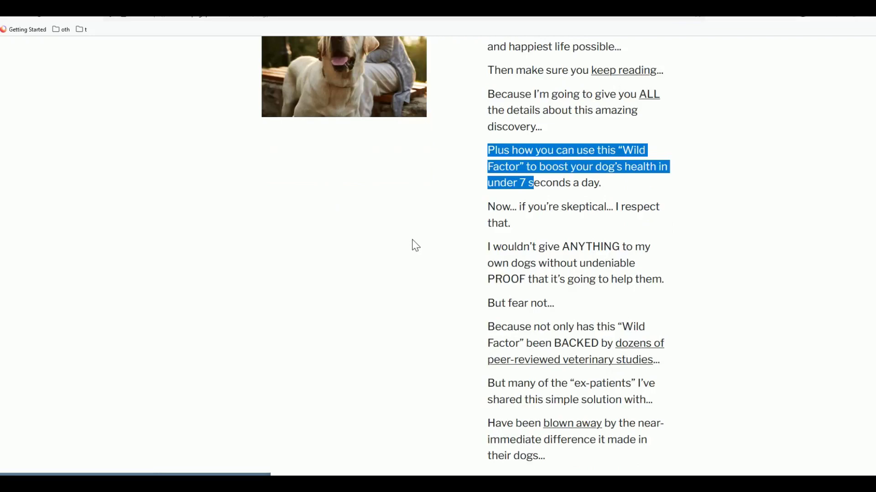
scroll(413, 244, down, 2)
scroll(431, 256, up, 2)
scroll(430, 256, up, 3)
click(431, 256)
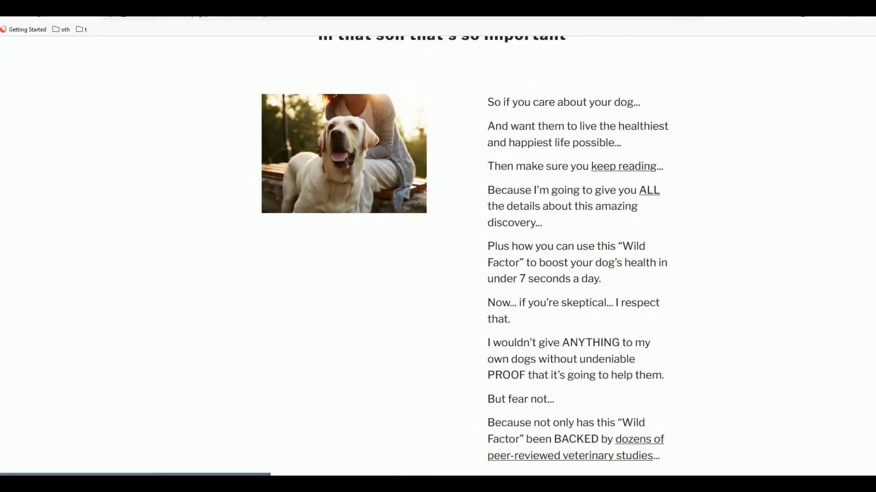
click(94, 57)
scroll(438, 274, down, 5)
scroll(438, 274, down, 5)
scroll(438, 274, down, 5)
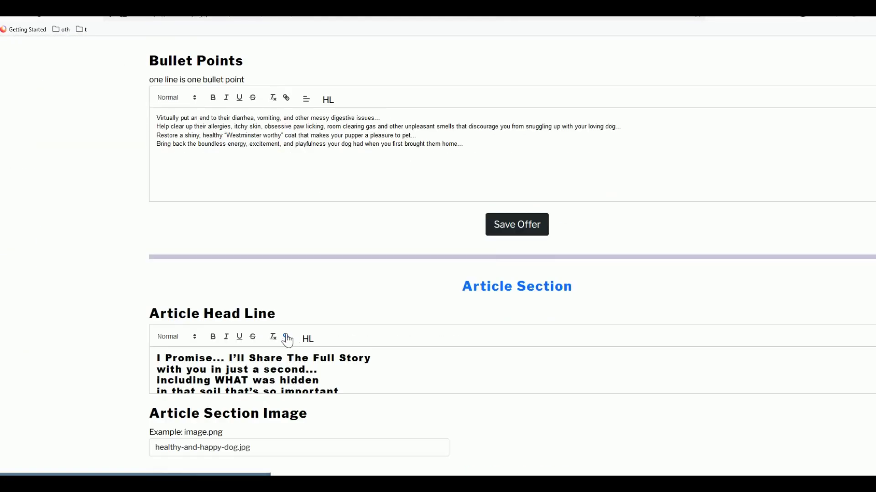
scroll(438, 274, down, 5)
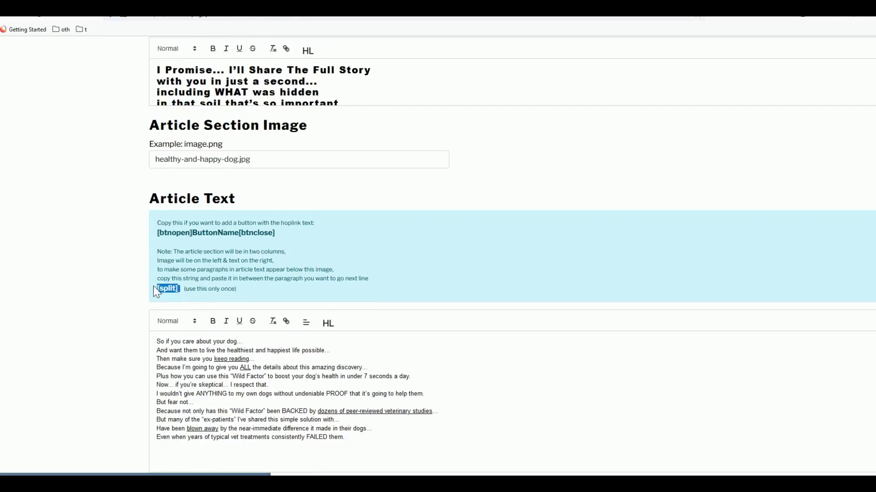
Paste the [split] marker after that line in Article Text and save the offer.
click(190, 381)
key(ctrl+Tab)
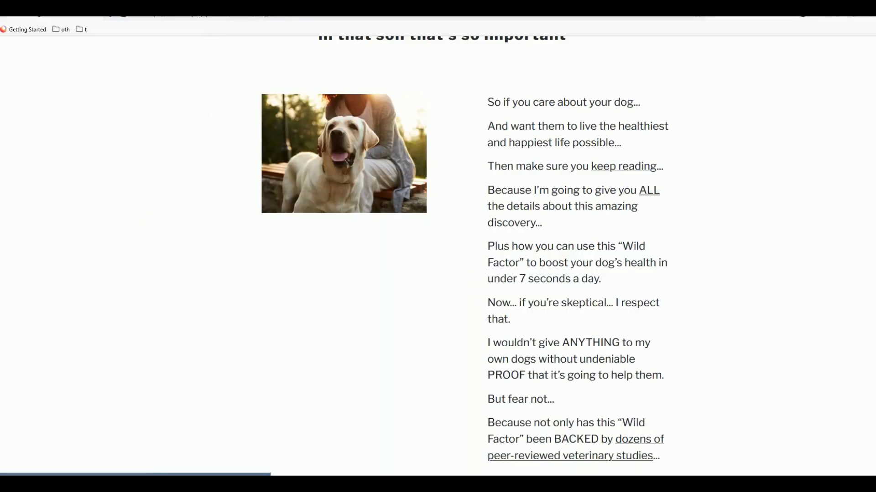
key(ctrl+Tab)
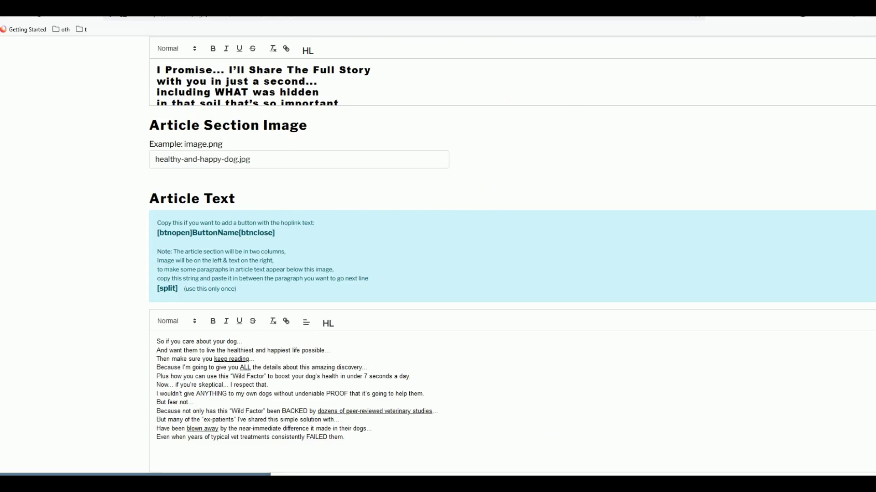
key(ctrl+v)
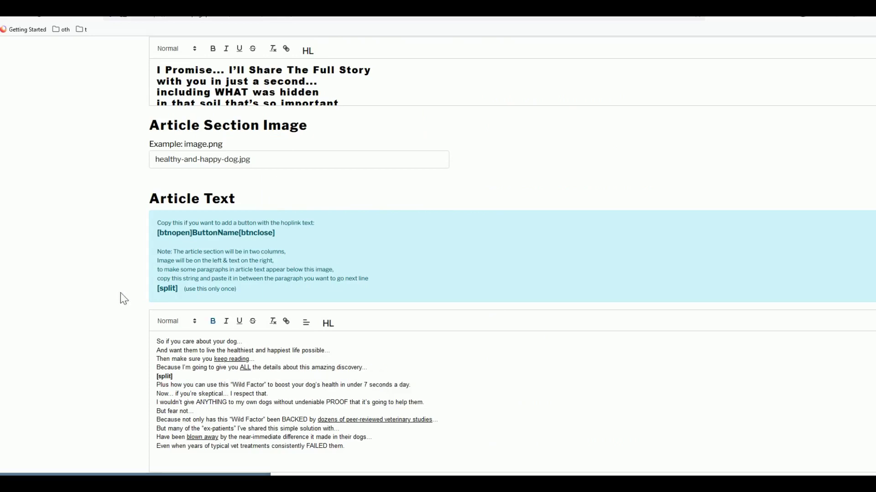
scroll(427, 357, down, 5)
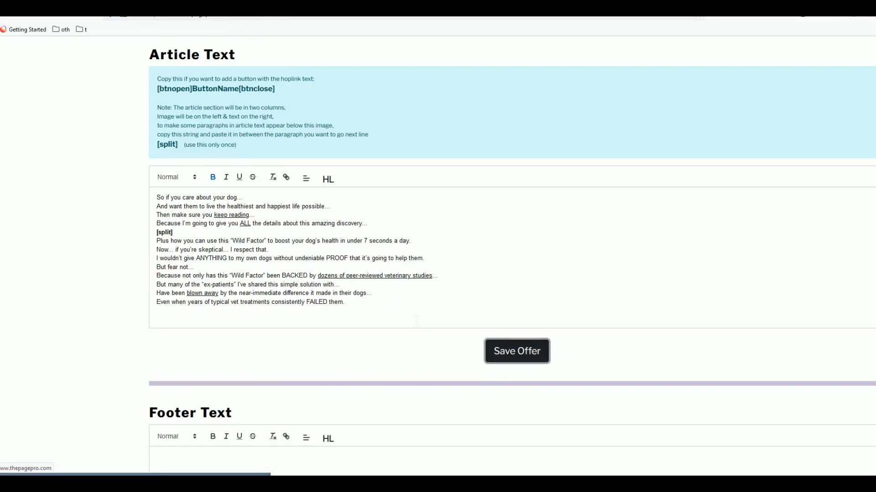
click(517, 352)
Reload the article to check the split, then review the Wolf Secret sales page via Learn More Here.
key(ctrl+Tab)
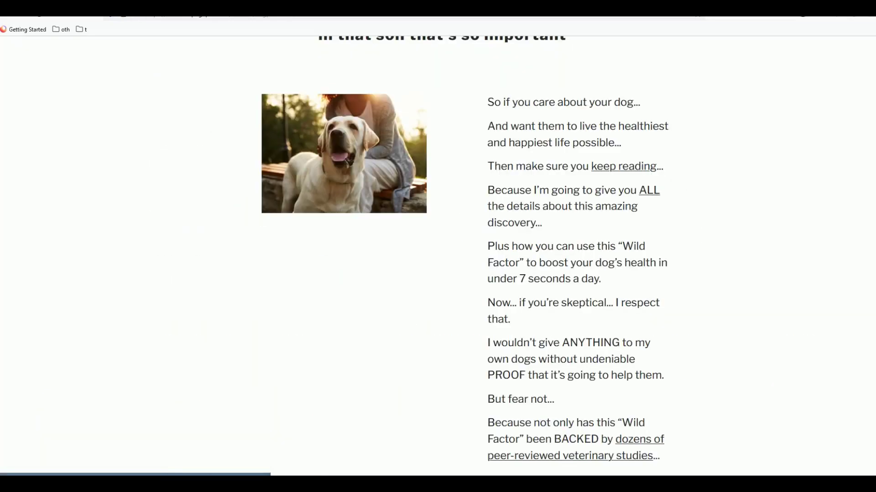
key(F5)
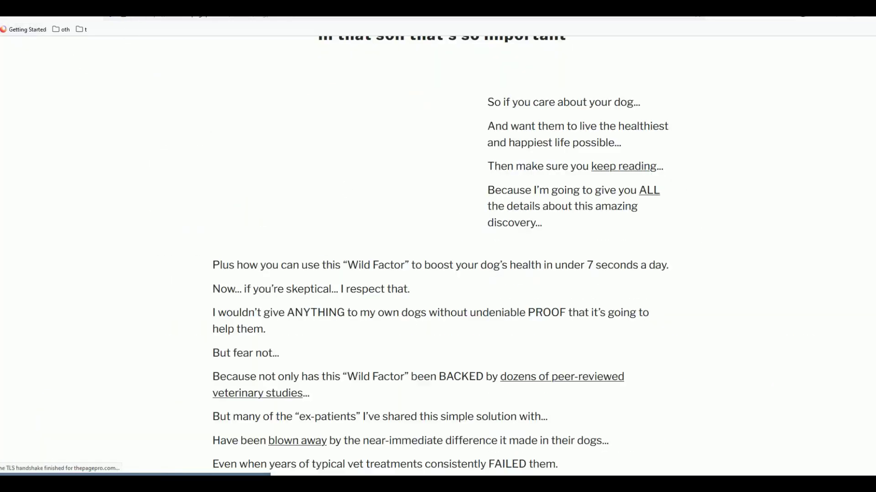
scroll(417, 319, down, 5)
click(417, 319)
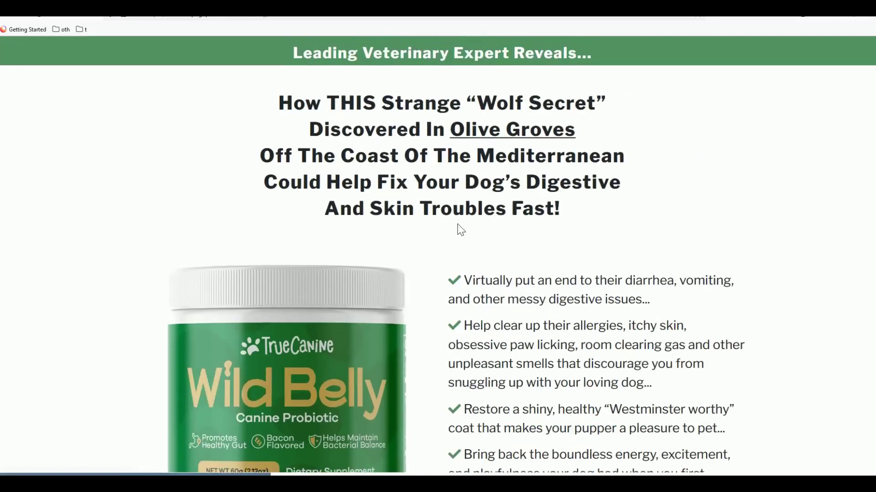
triple_click(419, 180)
scroll(419, 206, down, 3)
triple_click(590, 220)
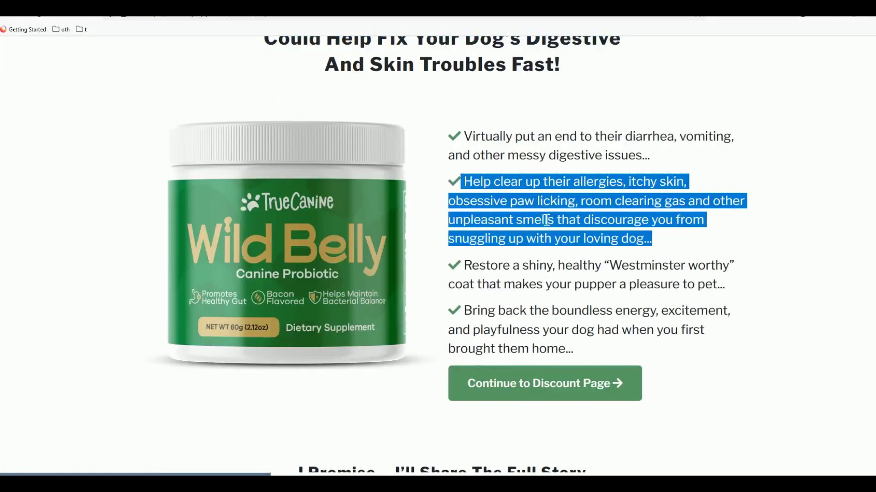
scroll(547, 219, up, 3)
click(539, 226)
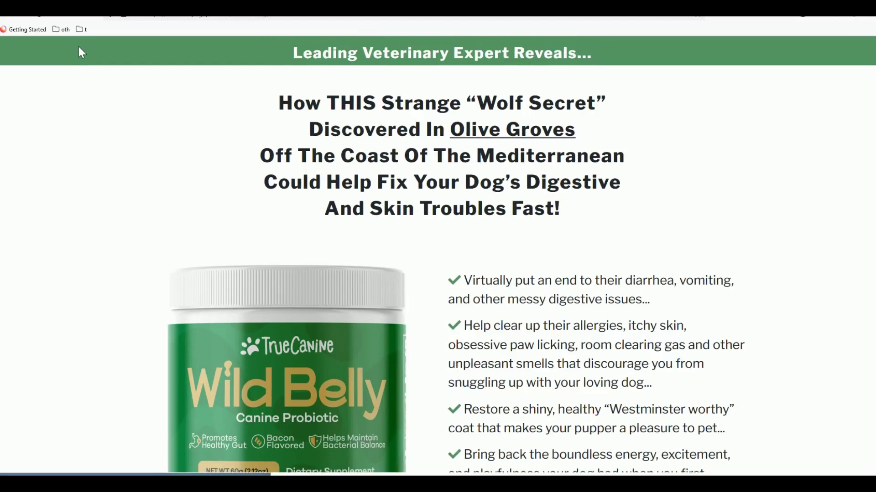
Get Keyword Planner suggestions for Dog's Digestive and show the keyword list.
key(ctrl+Tab)
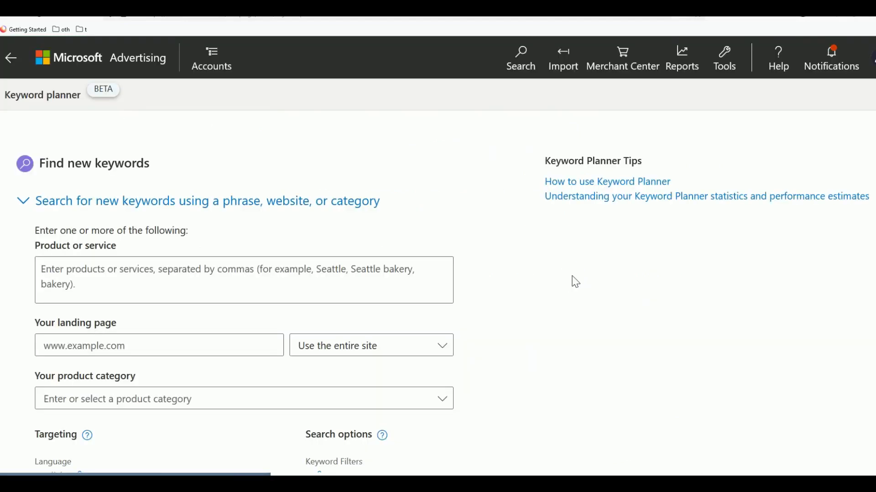
click(244, 279)
key(ctrl+v)
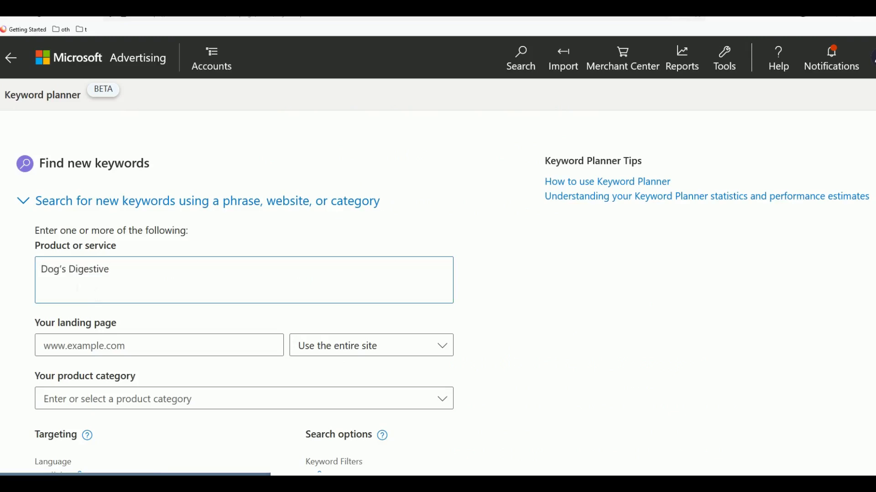
scroll(452, 288, down, 4)
scroll(208, 426, down, 3)
scroll(209, 427, down, 2)
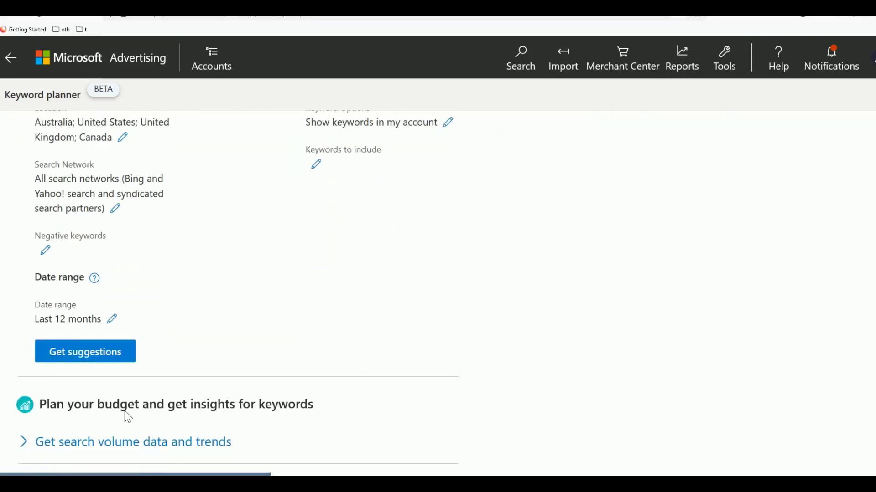
click(102, 351)
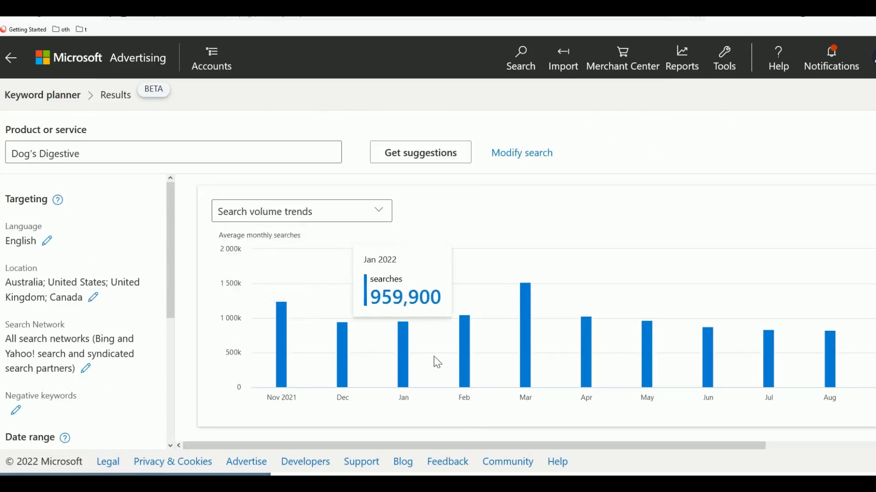
scroll(540, 301, down, 2)
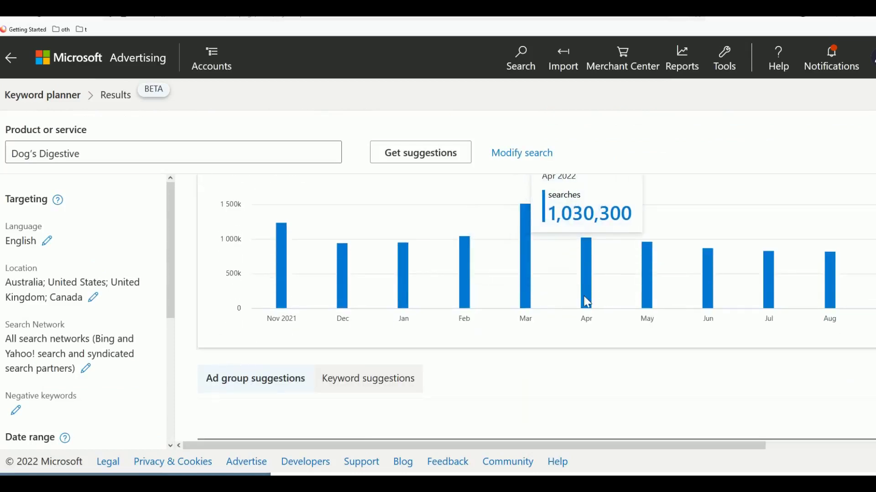
scroll(295, 226, down, 3)
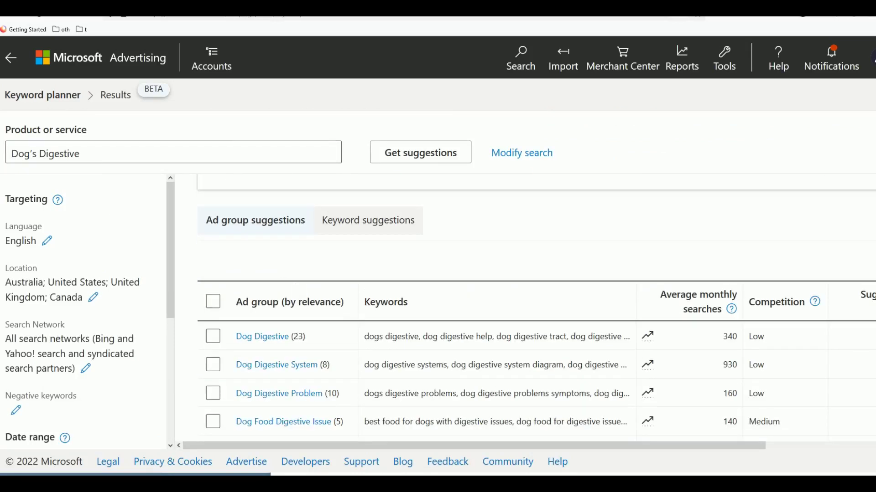
click(367, 222)
scroll(383, 268, down, 3)
scroll(383, 267, down, 2)
scroll(380, 384, up, 3)
scroll(381, 384, up, 3)
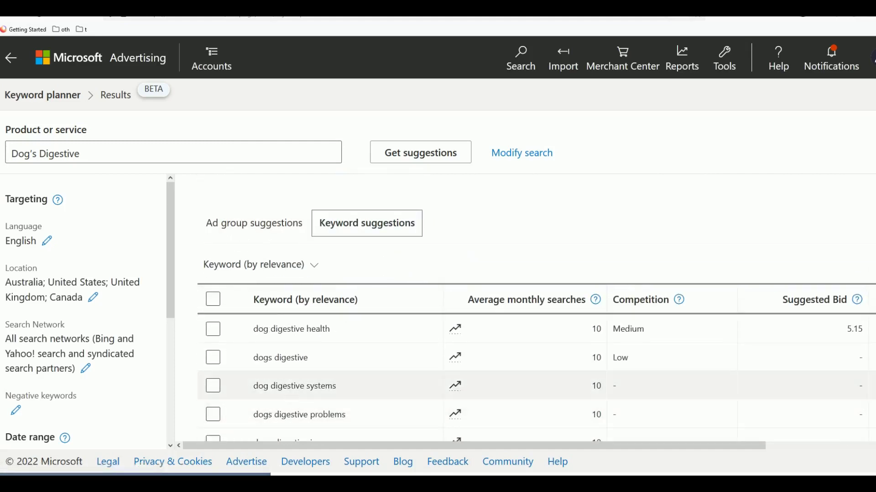
scroll(334, 397, down, 3)
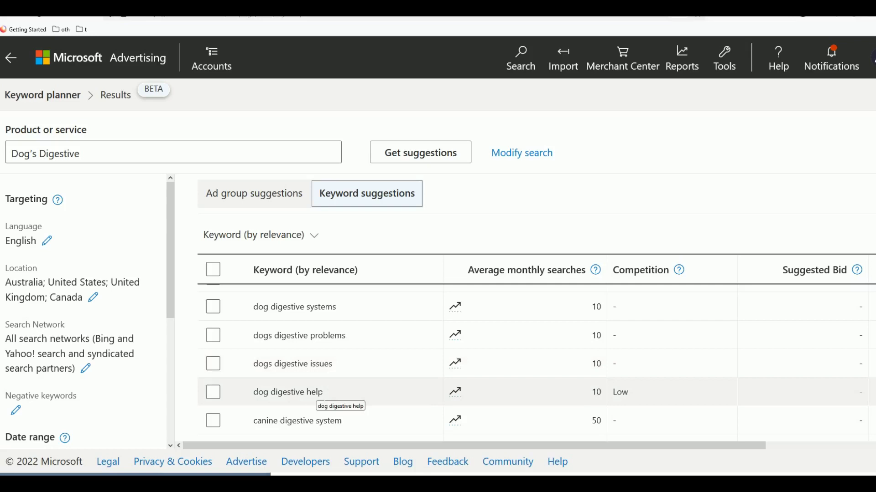
scroll(321, 396, down, 3)
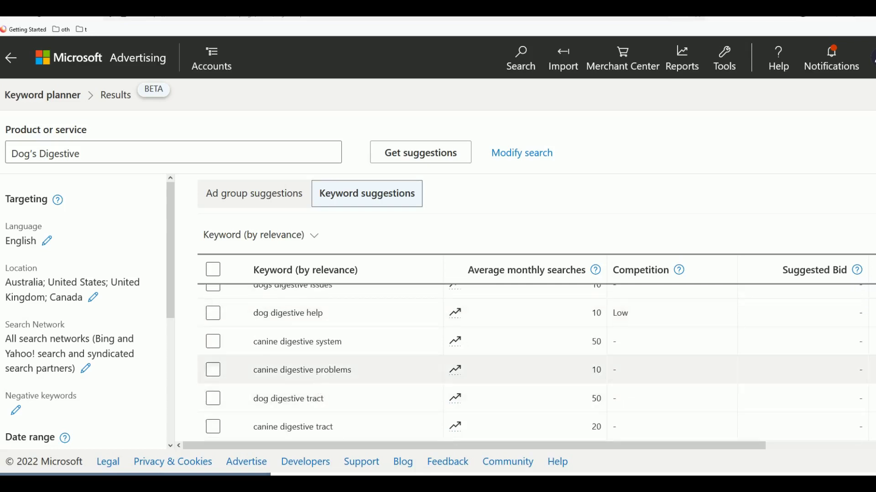
scroll(320, 396, down, 3)
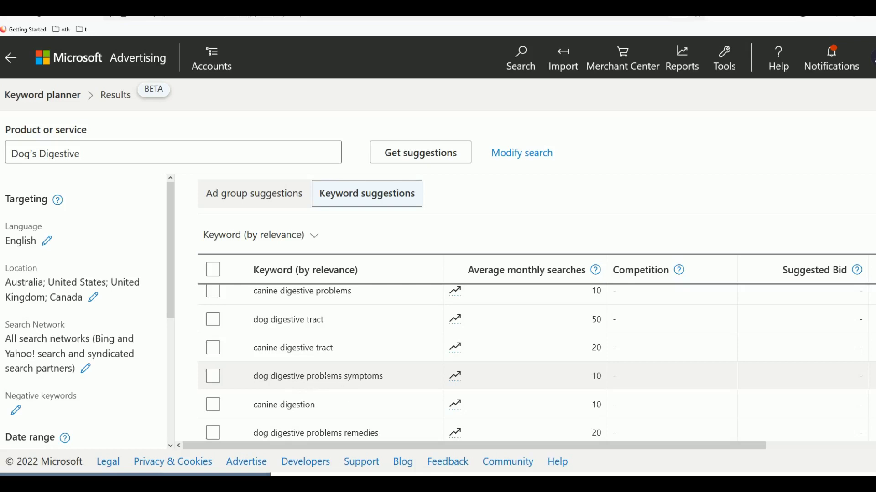
scroll(356, 377, down, 3)
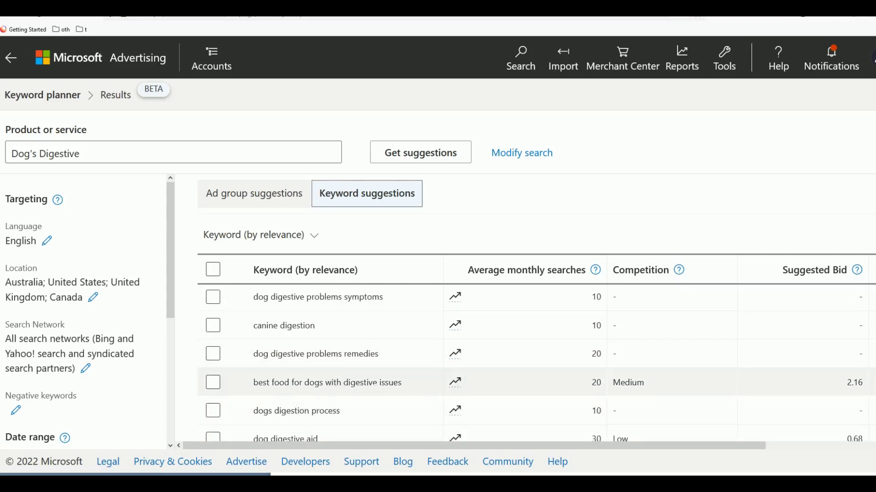
scroll(376, 391, down, 3)
scroll(376, 391, down, 2)
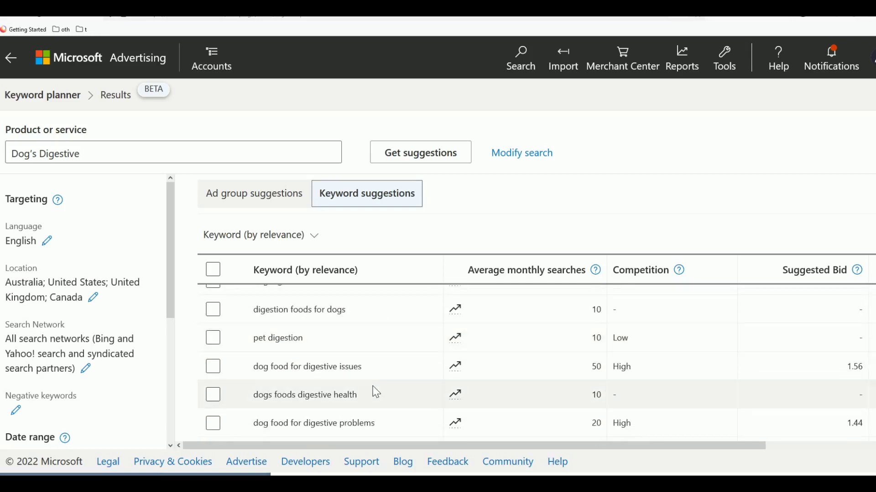
scroll(375, 391, down, 2)
scroll(375, 342, down, 3)
scroll(375, 342, down, 3)
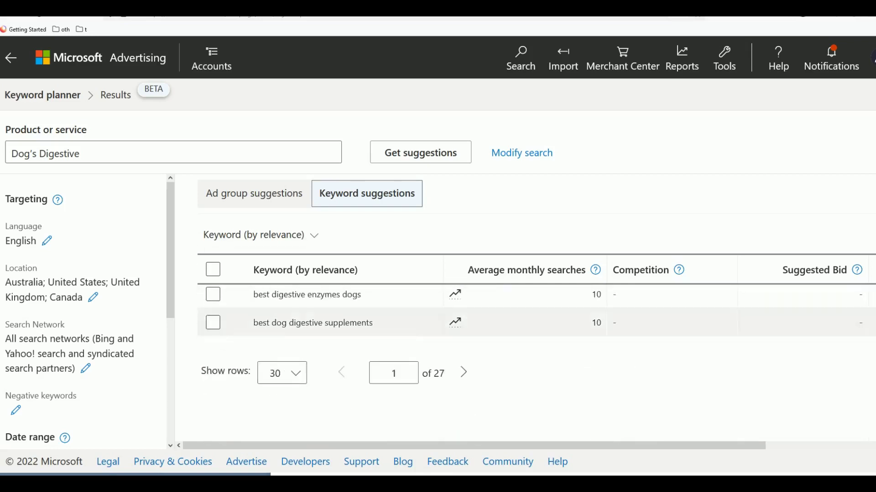
scroll(501, 296, down, 2)
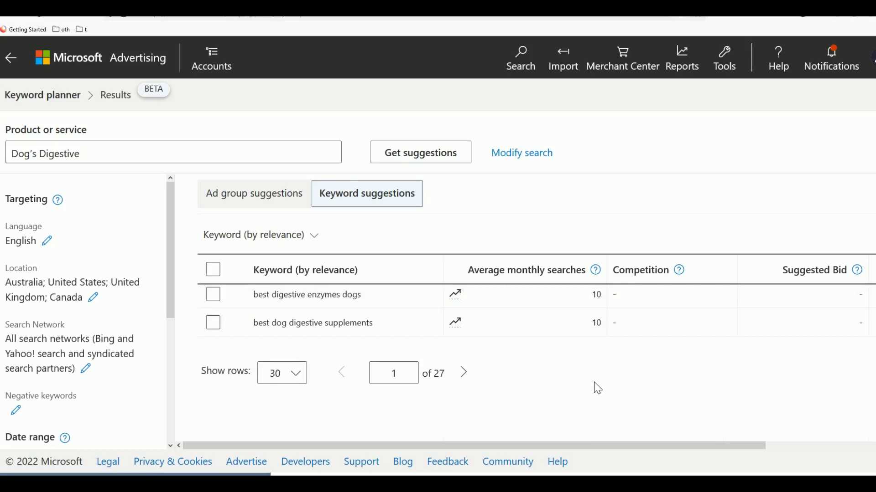
Show more rows, select every suggested keyword, and add them all to estimates.
click(295, 374)
click(280, 342)
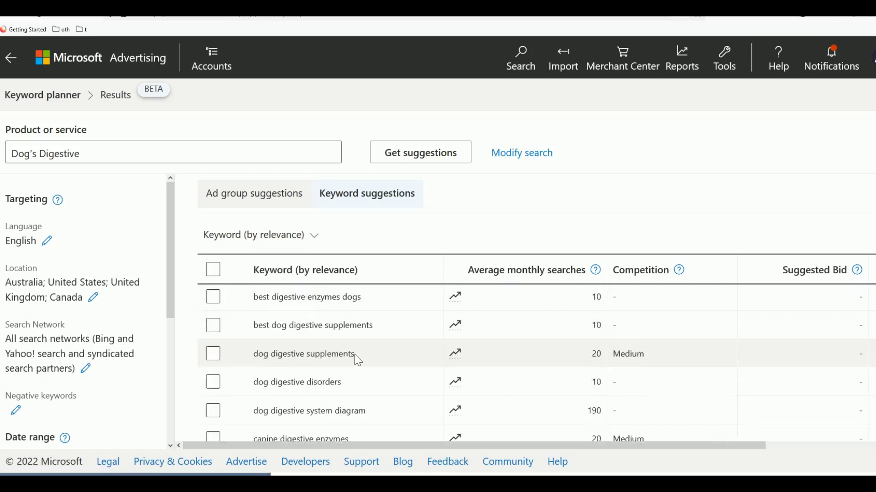
scroll(356, 360, up, 5)
scroll(356, 360, down, 5)
scroll(212, 308, up, 3)
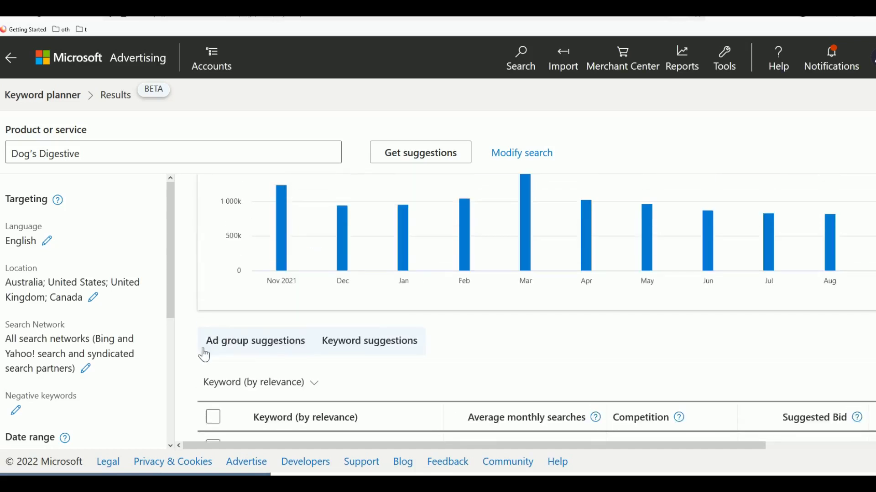
click(214, 417)
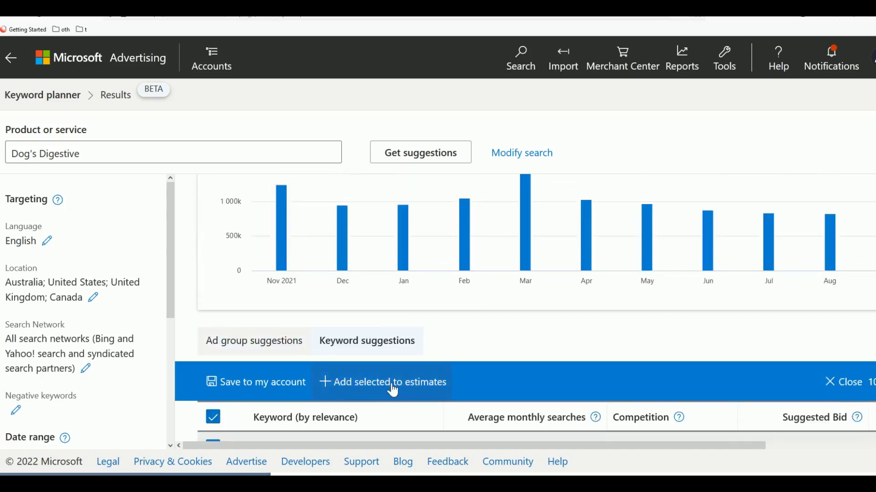
scroll(512, 340, down, 2)
scroll(512, 340, down, 3)
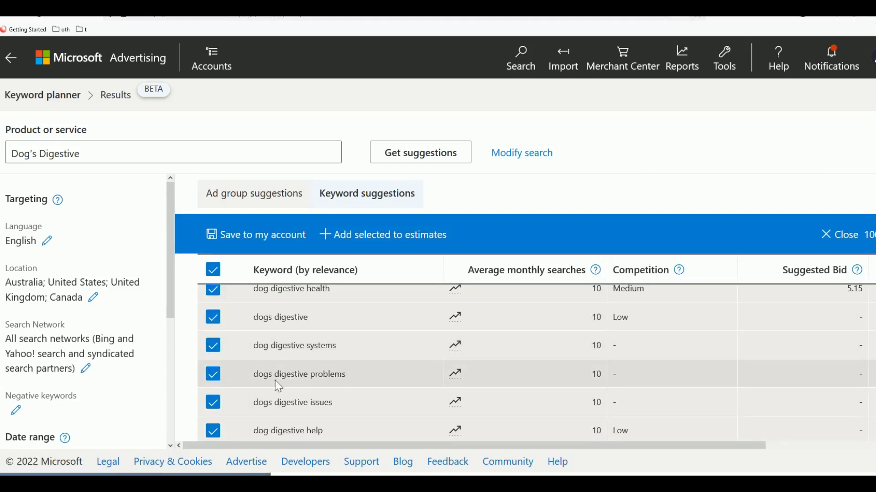
scroll(279, 387, down, 3)
scroll(279, 387, up, 3)
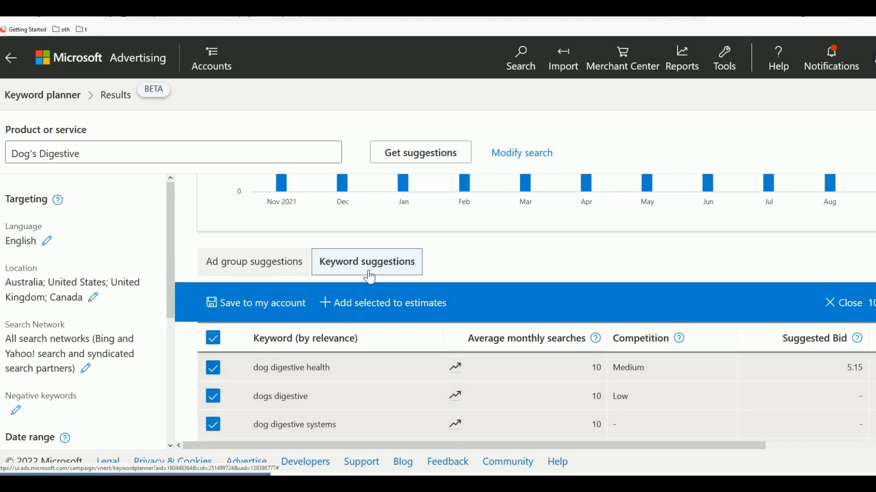
click(375, 303)
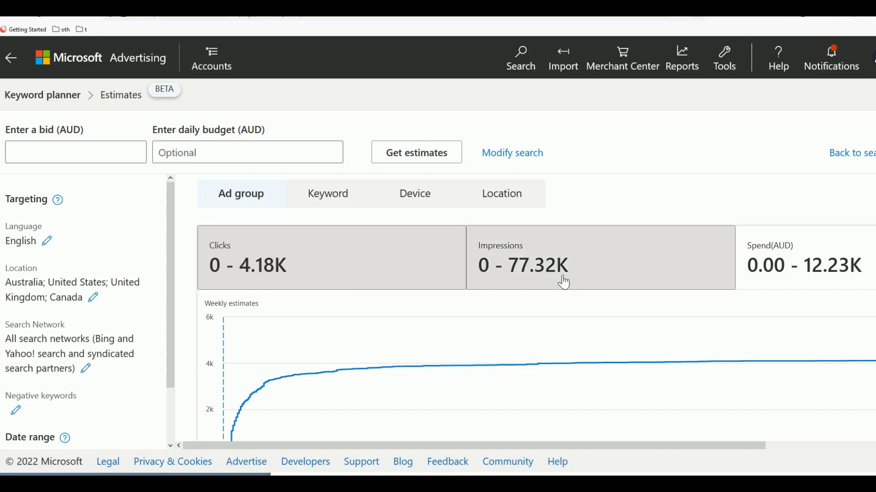
Enter a 0.45 AUD bid beside the 50 AUD daily budget on the Estimates page.
click(219, 154)
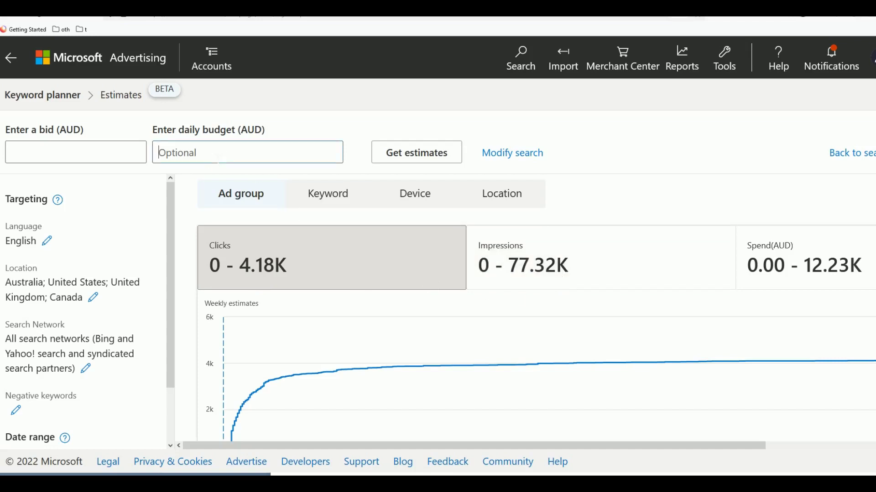
text(50)
click(76, 152)
text(0.45)
drag(19, 152, 42, 159)
click(41, 159)
drag(19, 153, 30, 153)
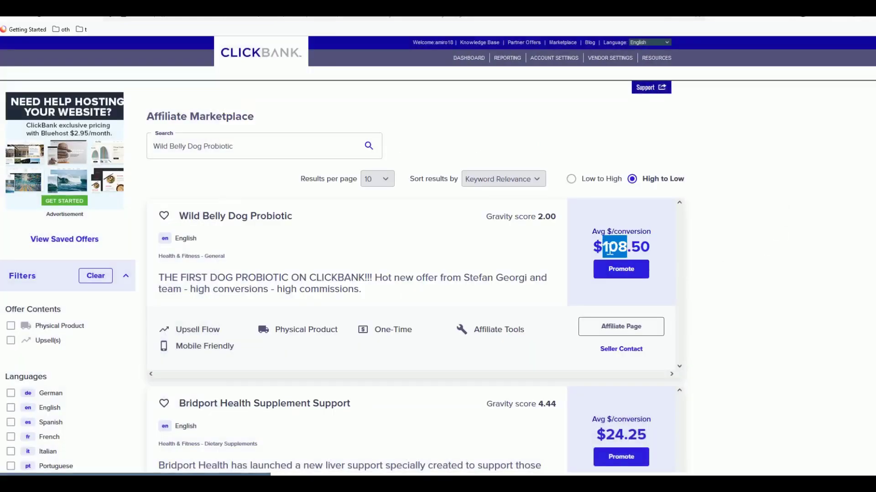
Highlight the $108.50 Avg $/conversion figure for Wild Belly Dog Probiotic.
triple_click(609, 249)
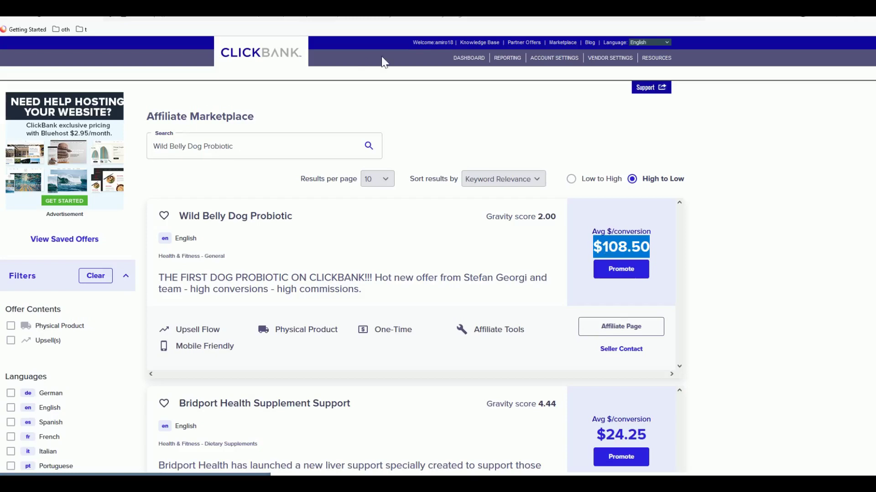
Get Microsoft Advertising weekly estimates for bids of 0.45 and then 0.35 AUD.
key(ctrl+Tab)
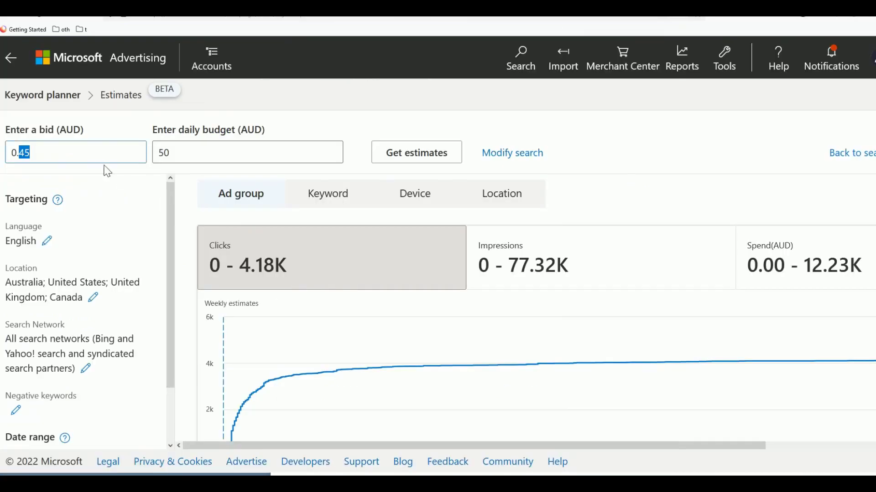
click(416, 152)
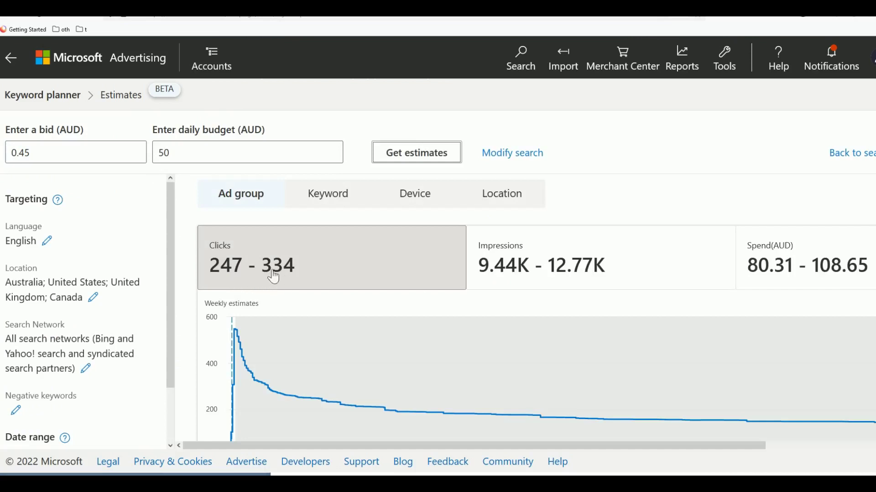
click(26, 153)
text(0.35)
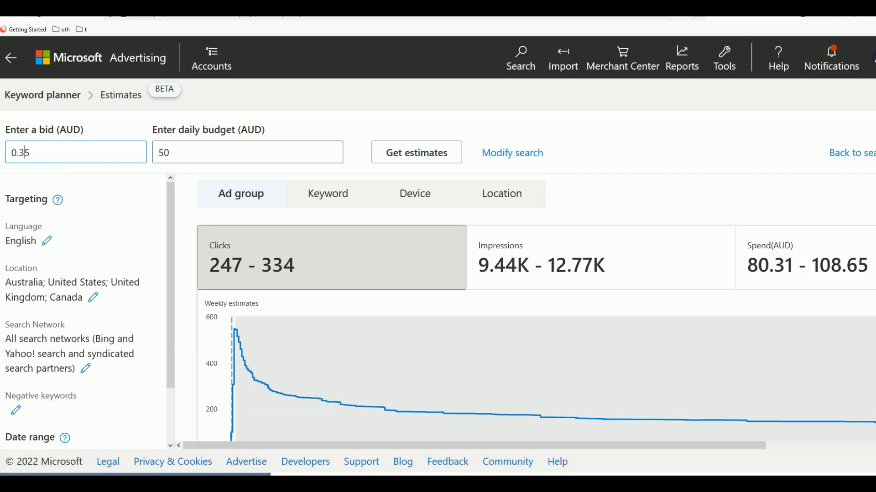
click(449, 162)
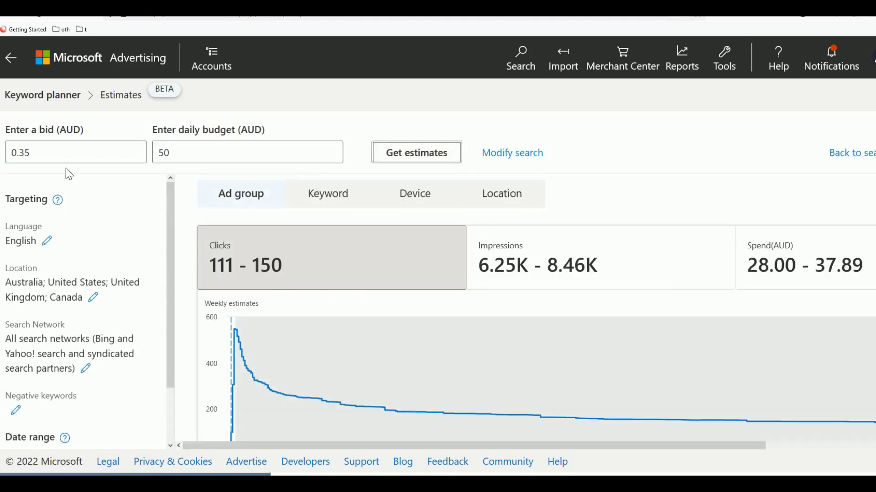
Change the bid to 0.40 AUD and recalculate, giving 158–213 clicks and 46–62 AUD spend.
click(24, 153)
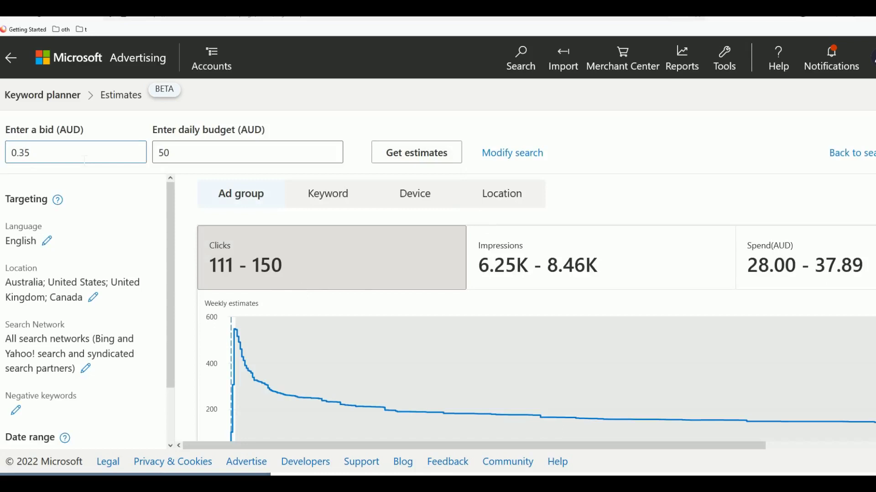
key(BackSpace)
text(45)
key(BackSpace)
text(0)
click(416, 153)
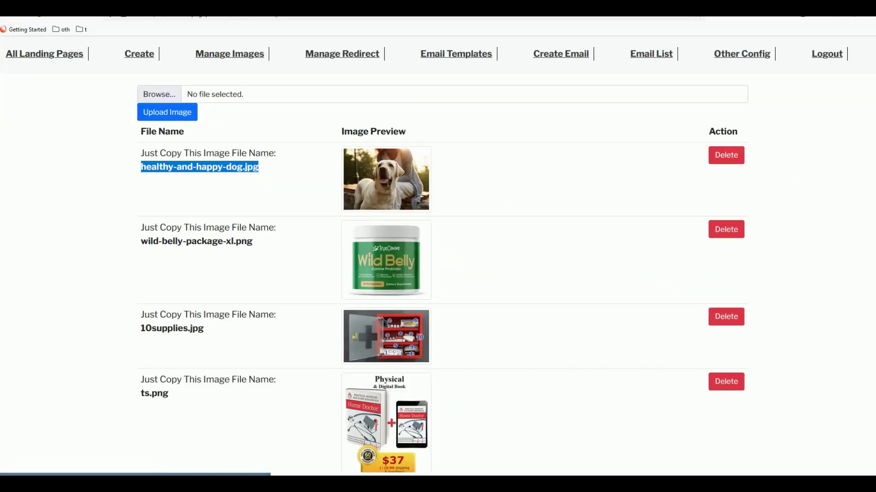
Highlight the $108.50 average payout per conversion, then just its 108.
drag(639, 246, 594, 248)
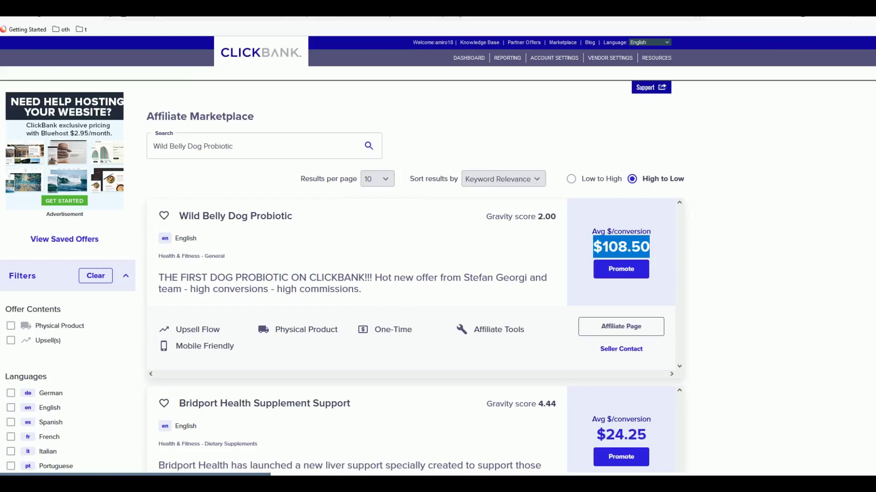
double_click(620, 248)
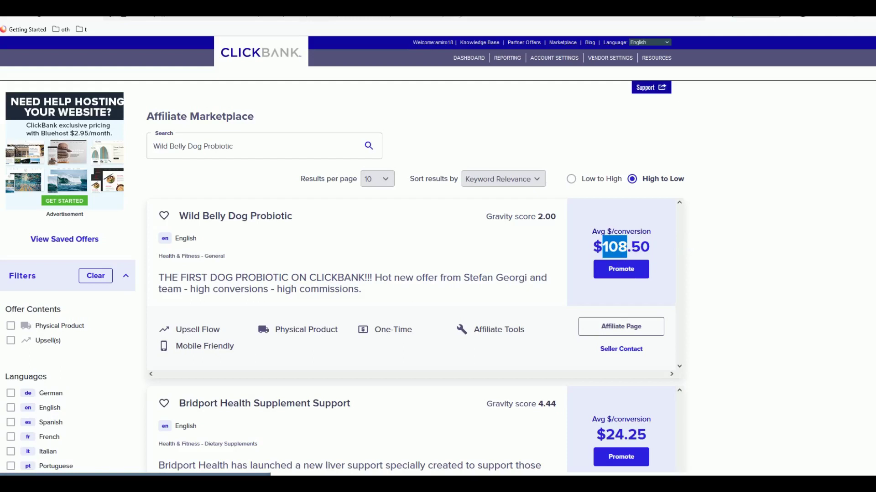
key(ctrl+Tab)
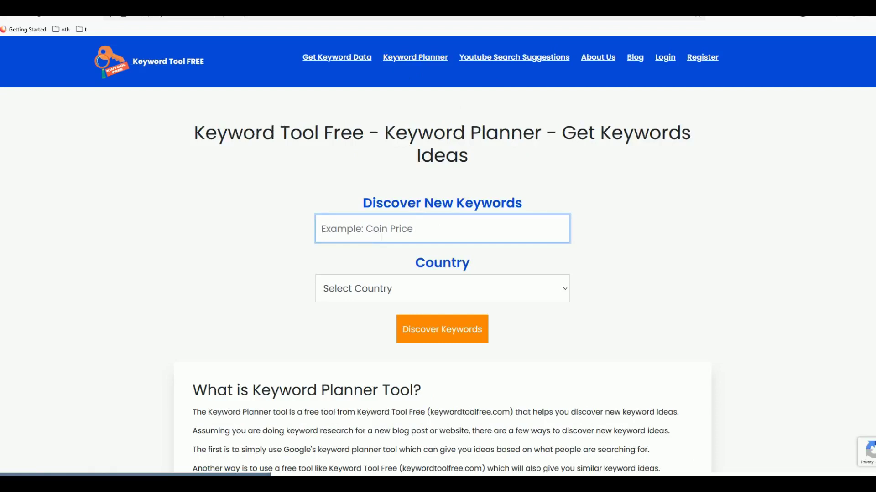
Discover keyword ideas for the seed 'Dog's Digestive', such as dog digestive supplement.
text(Dog’s Digestive)
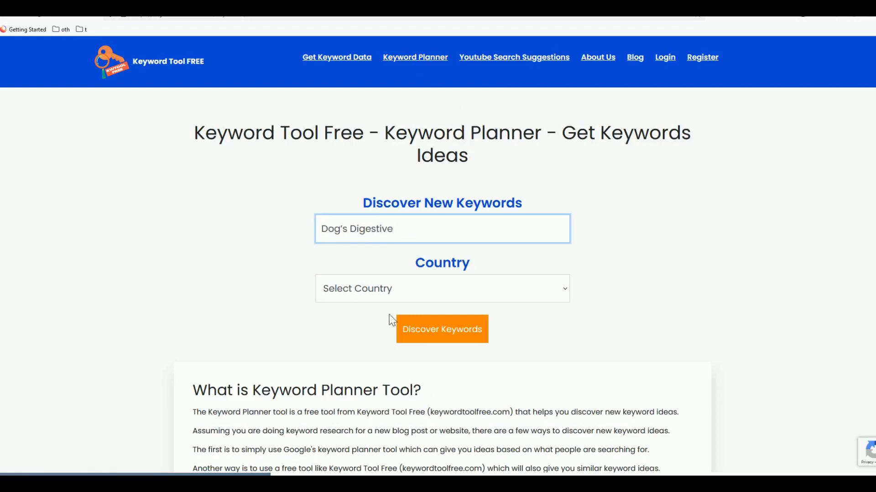
click(422, 324)
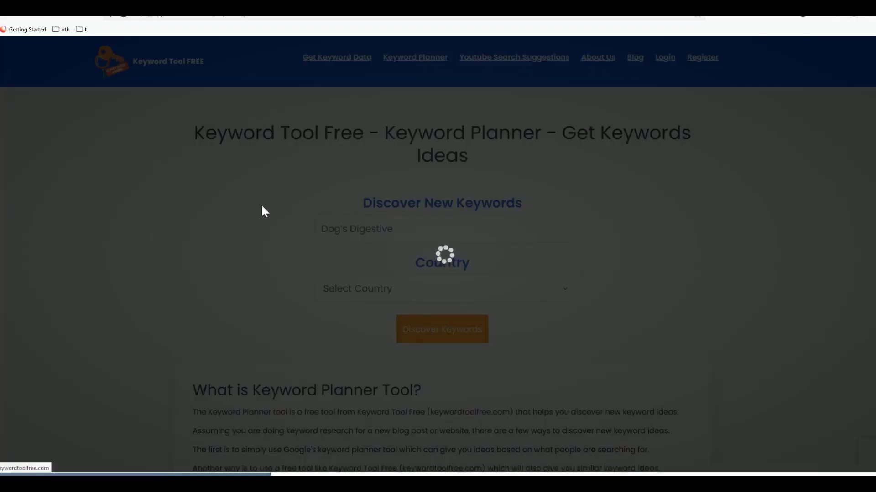
scroll(366, 169, down, 3)
scroll(363, 173, down, 2)
scroll(258, 323, down, 4)
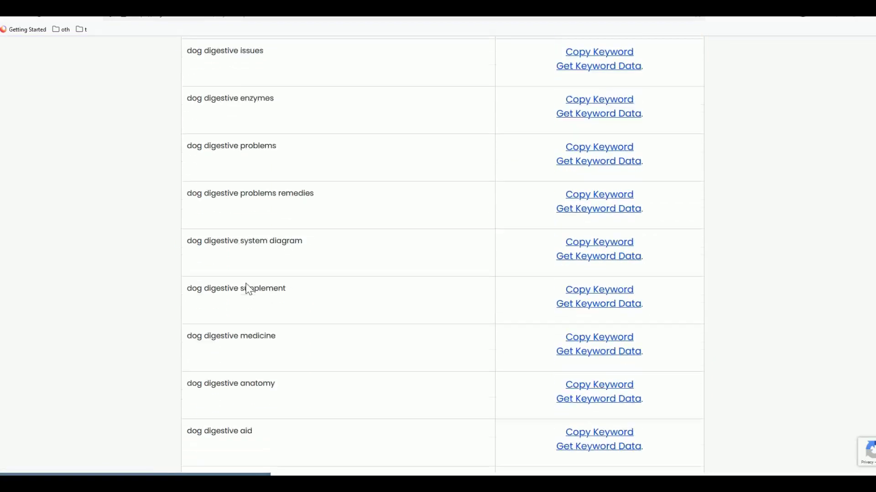
scroll(258, 323, down, 1)
scroll(258, 323, down, 1)
scroll(258, 322, down, 1)
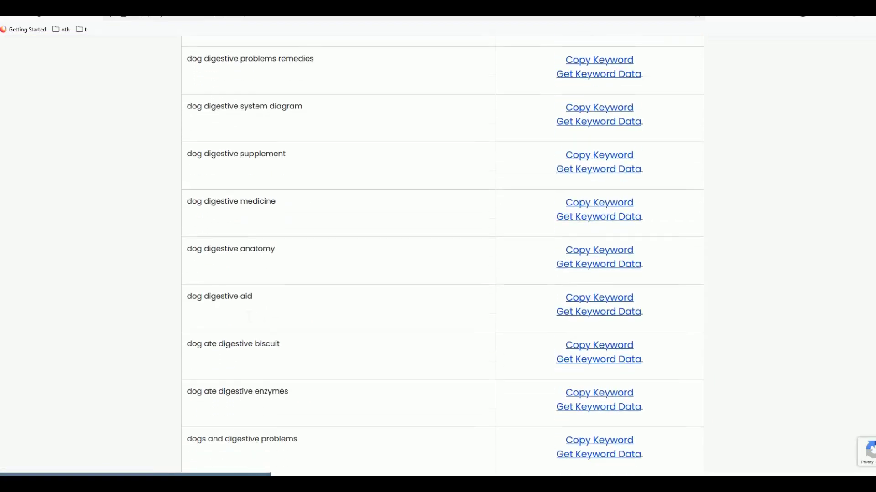
scroll(258, 323, down, 2)
scroll(328, 233, up, 6)
scroll(205, 191, up, 4)
scroll(227, 224, down, 4)
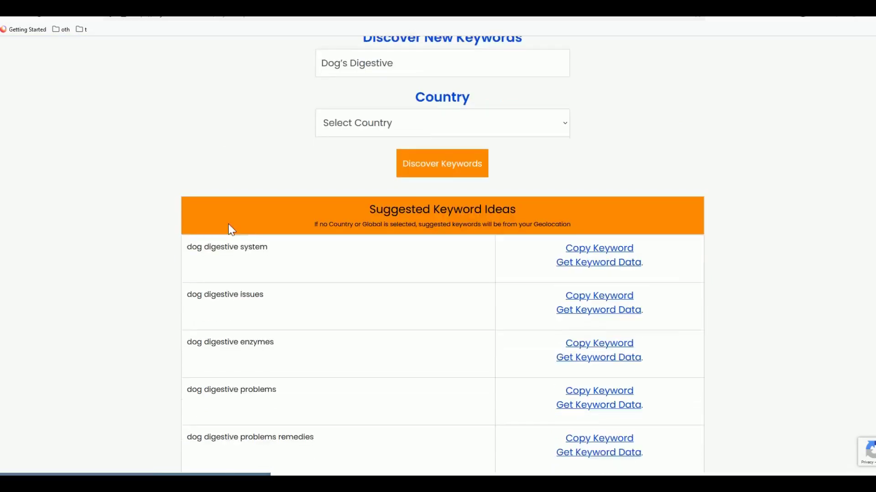
scroll(228, 224, down, 1)
scroll(194, 280, down, 2)
scroll(287, 286, down, 2)
scroll(286, 287, down, 1)
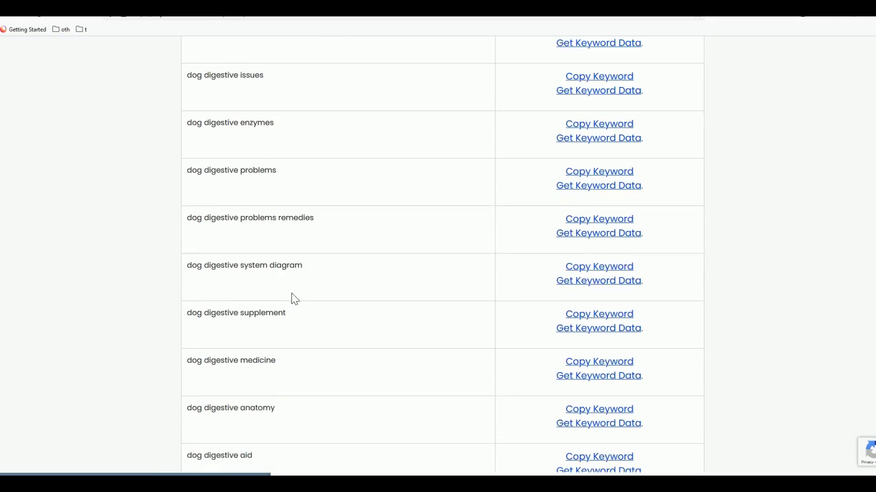
scroll(292, 293, down, 6)
scroll(292, 327, down, 4)
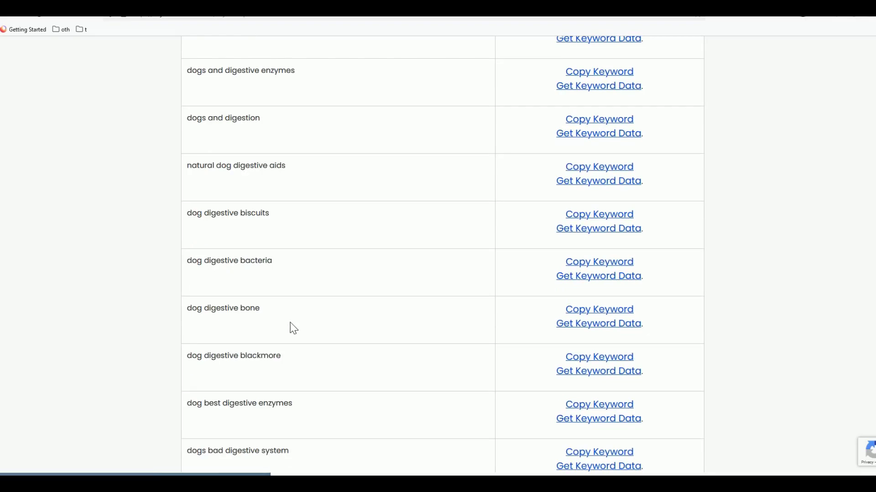
scroll(293, 328, up, 10)
scroll(293, 328, up, 10)
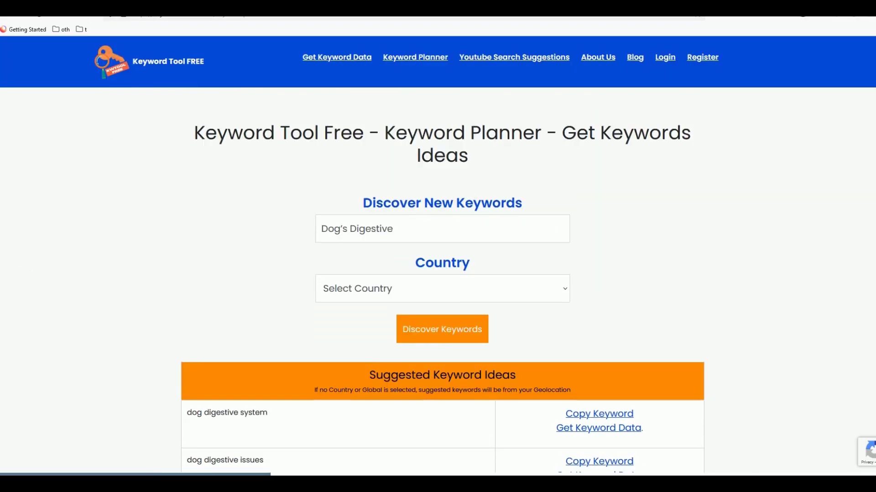
key(ctrl+Tab)
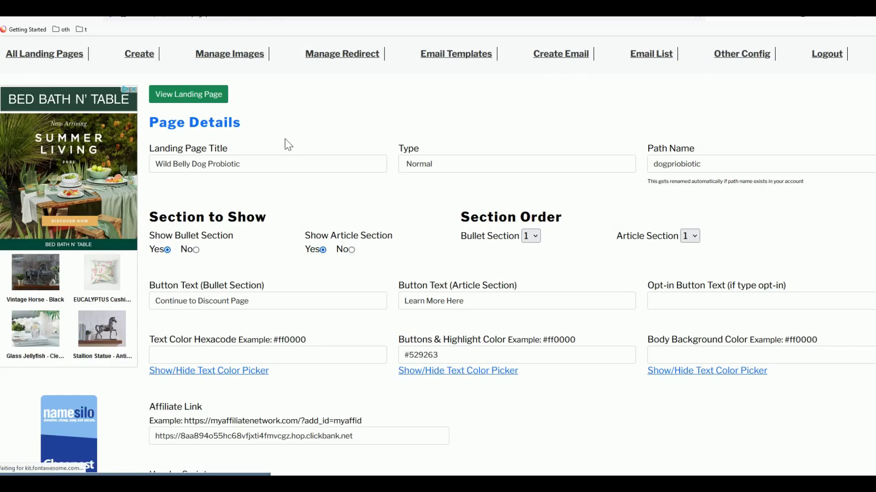
scroll(350, 234, down, 5)
scroll(351, 233, down, 5)
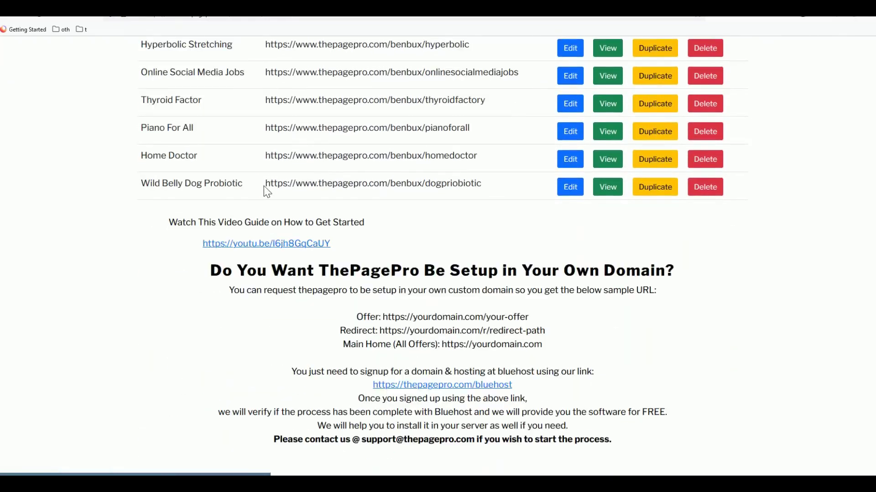
Highlight the dogprobiotic page URL in All Landing Pages and view the live page.
drag(265, 184, 481, 183)
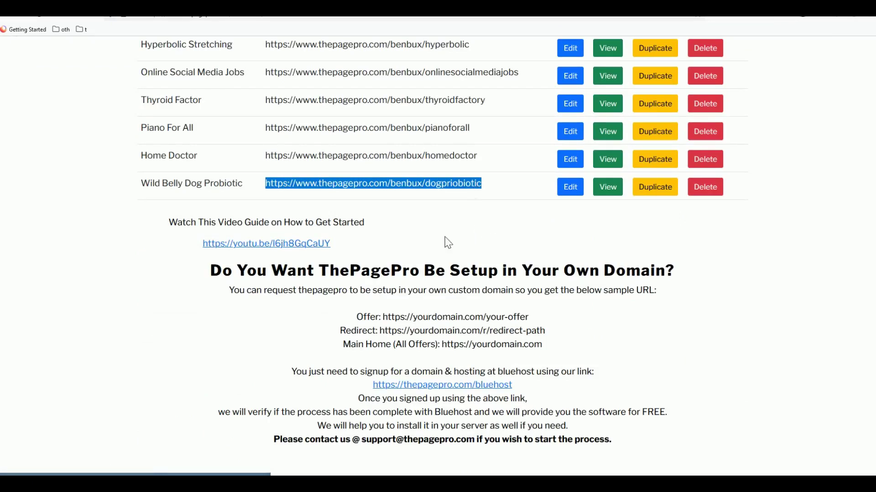
key(ctrl+Tab)
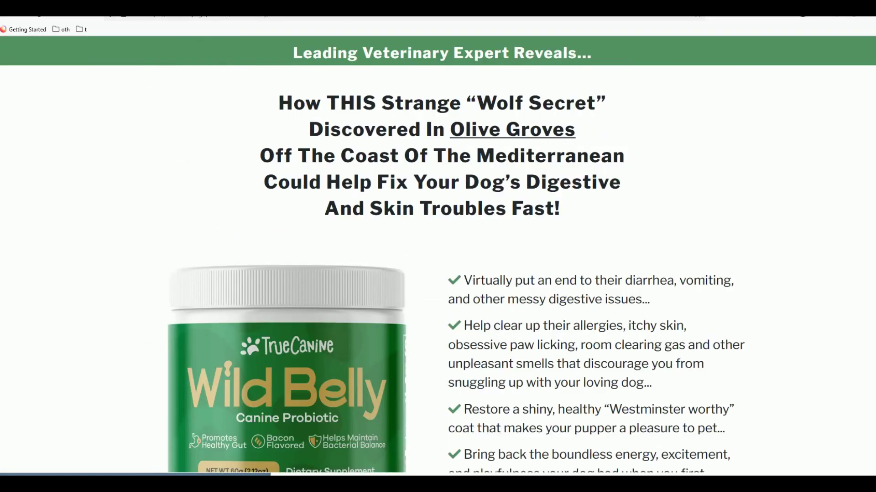
key(ctrl+Tab)
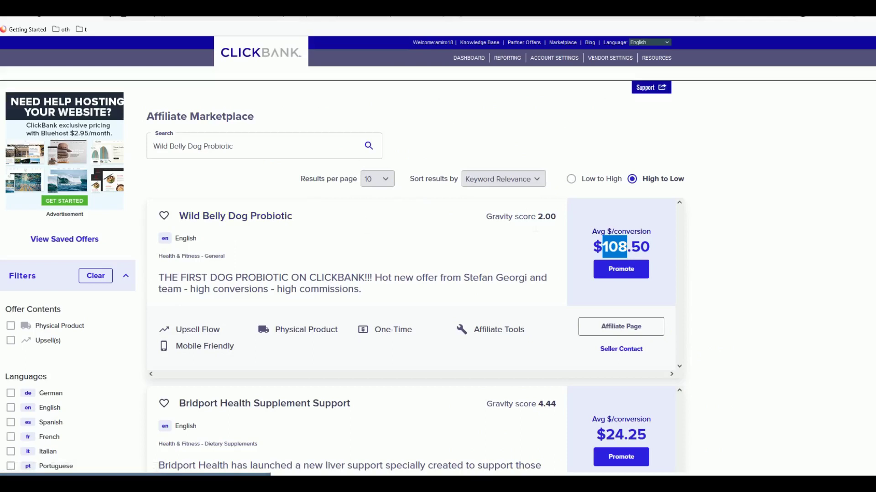
Clear the payout highlight and select the Wild Belly listing's 'Gravity score 2.00'.
click(543, 218)
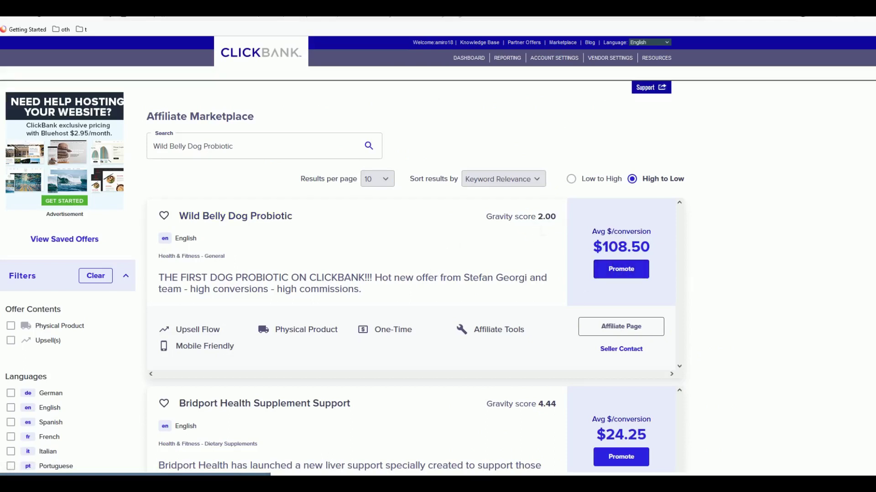
triple_click(542, 218)
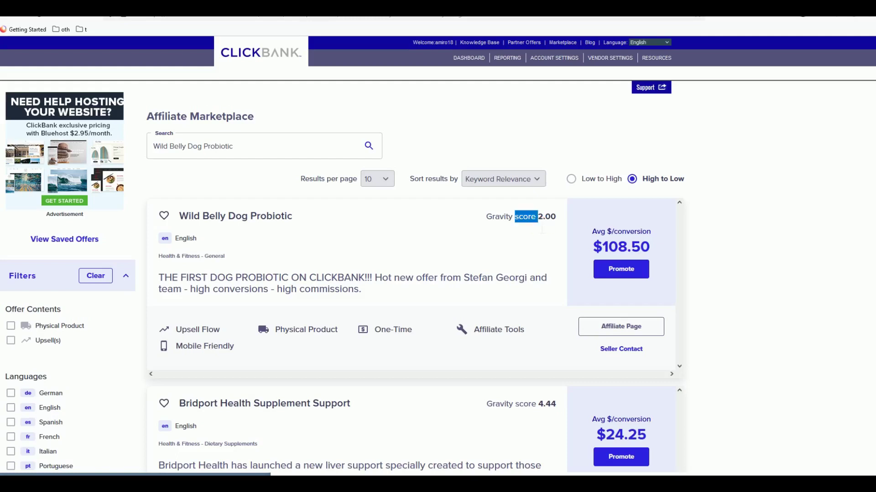